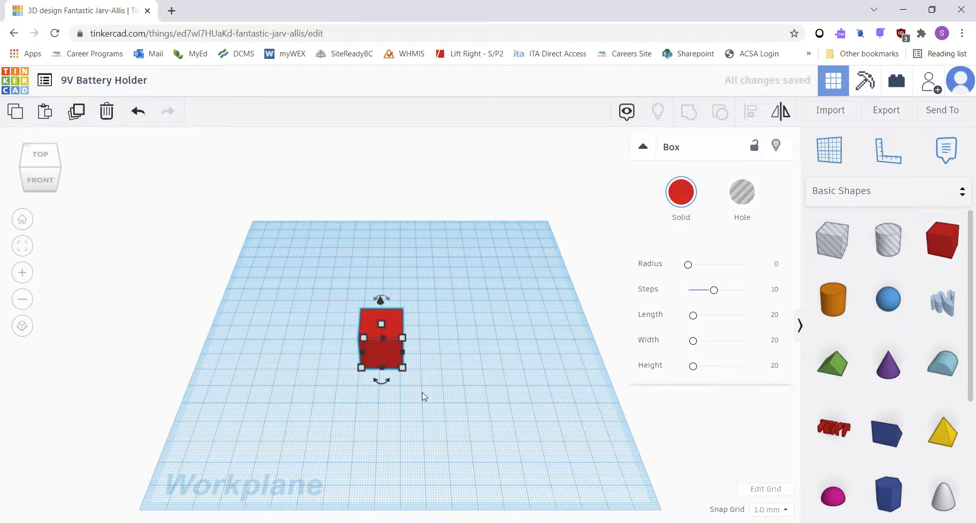
Step: Set the red box's width along its front edge to 30 mm
scroll(423, 399, up, 4)
right_drag(389, 443, 421, 391)
scroll(418, 386, down, 3)
scroll(417, 390, up, 3)
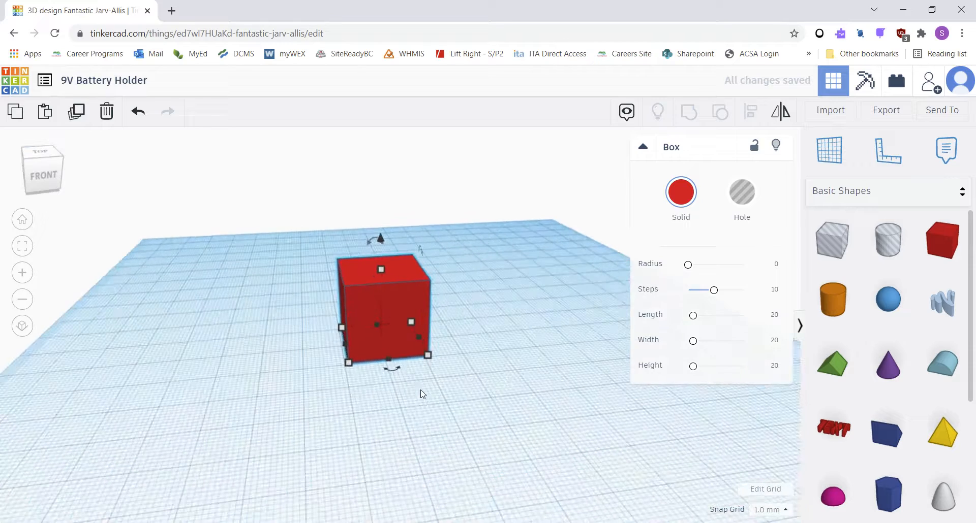
mouse_move(337, 375)
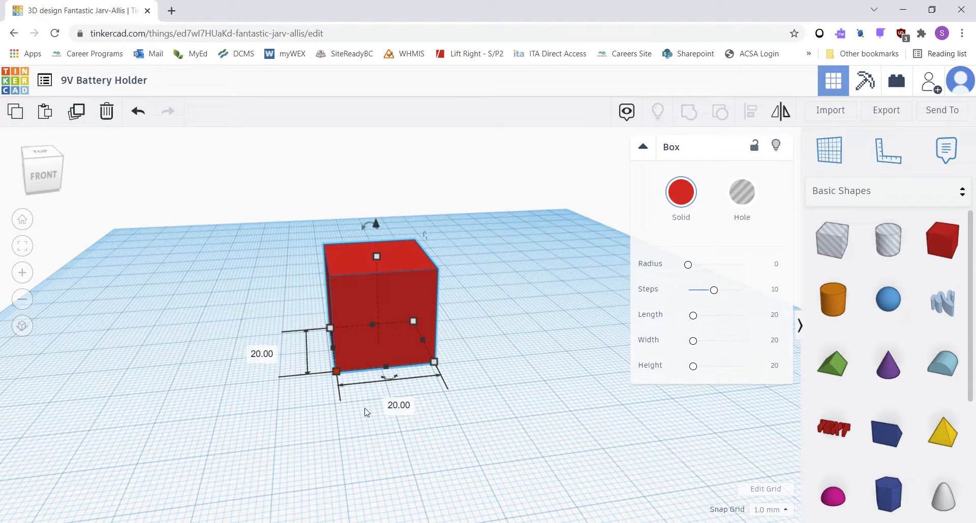
click(400, 407)
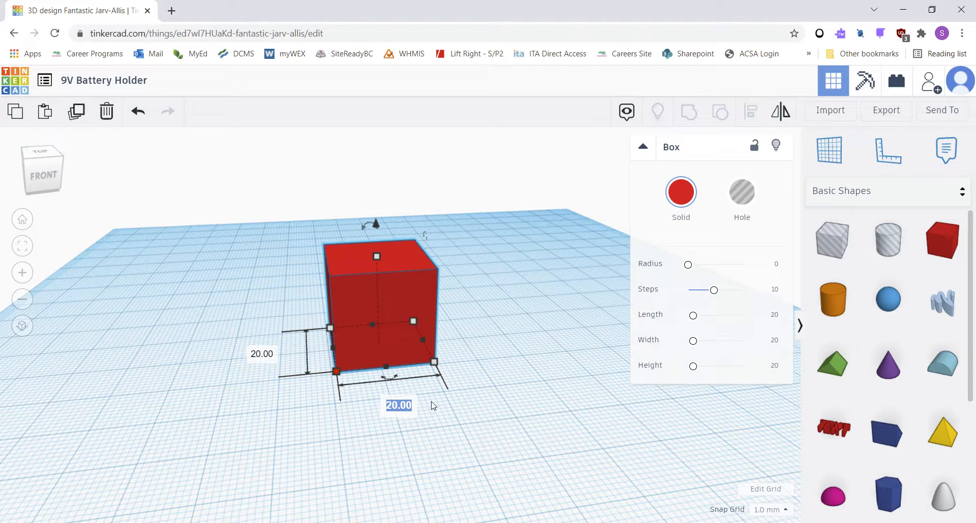
text(30)
key(Return)
Step: Set the red box's height to 21 mm and deselect it
mouse_move(351, 258)
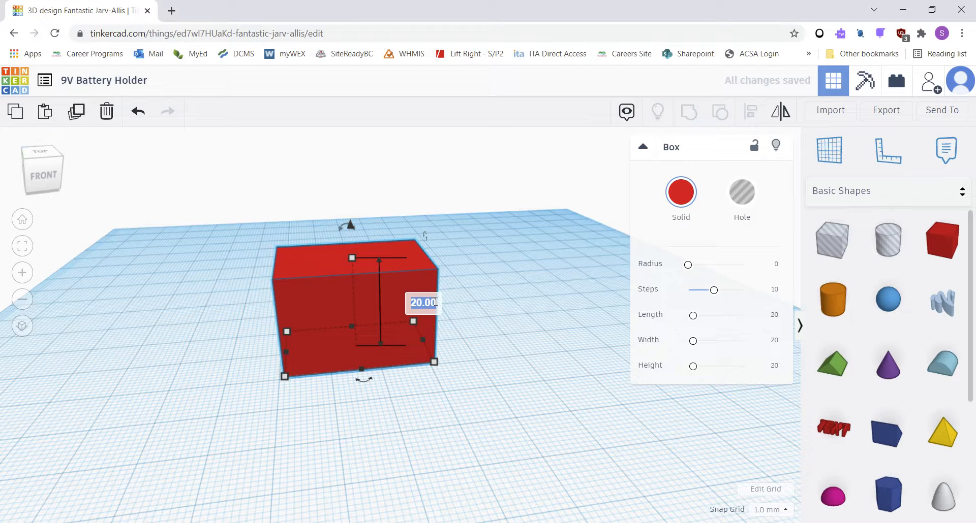
text(21)
key(Return)
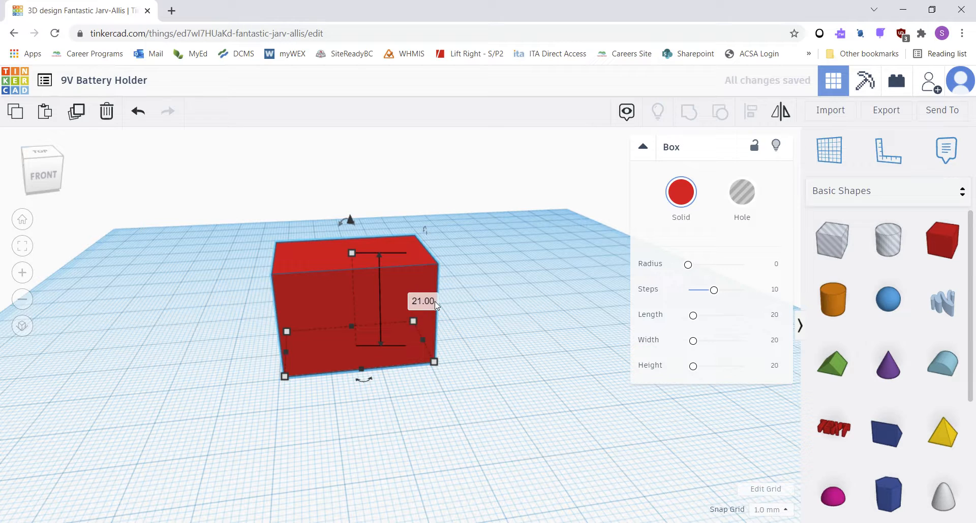
click(524, 297)
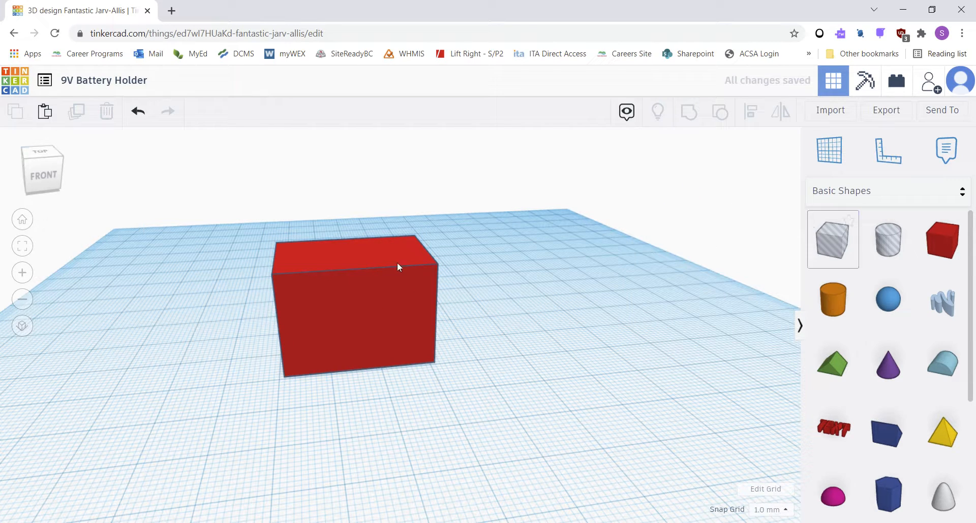
Step: Add a box hole beside the red box and set its width along the front edge to 26 mm
drag(829, 239, 515, 351)
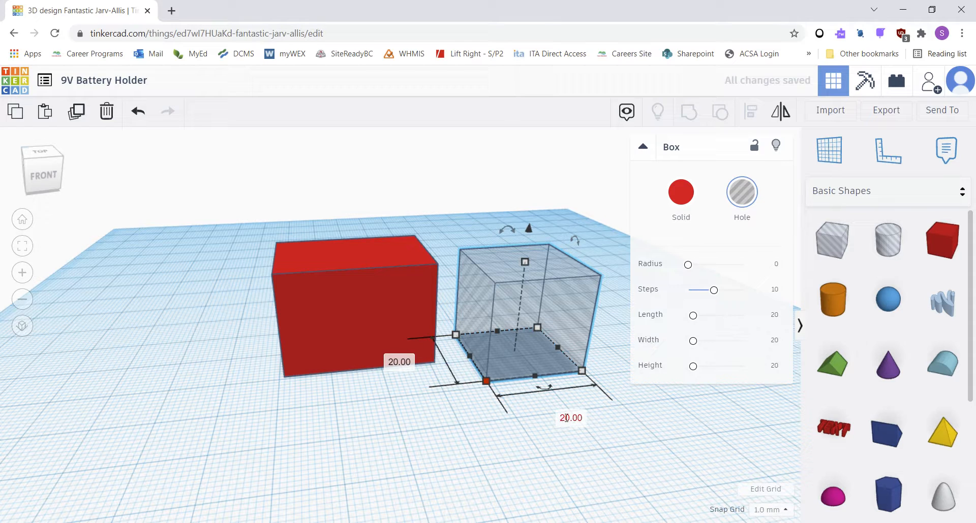
click(566, 418)
text(26)
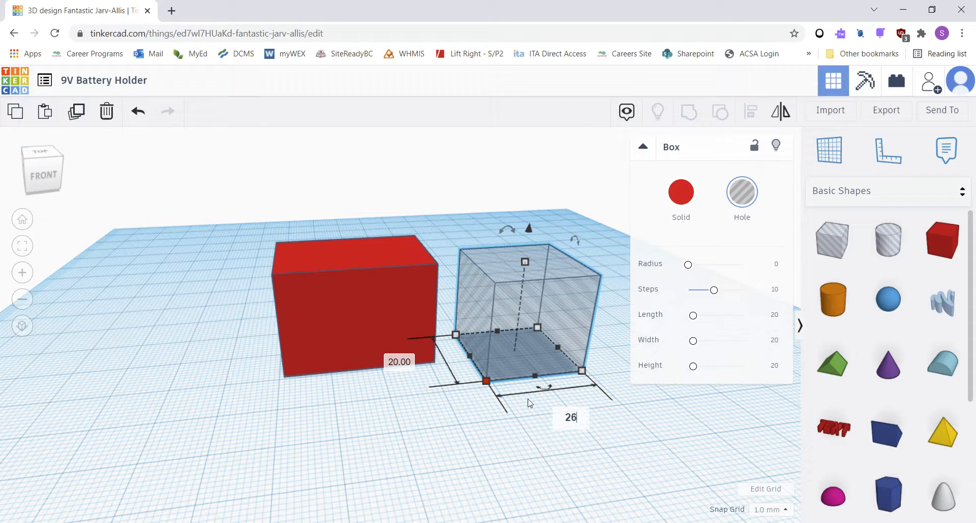
key(Return)
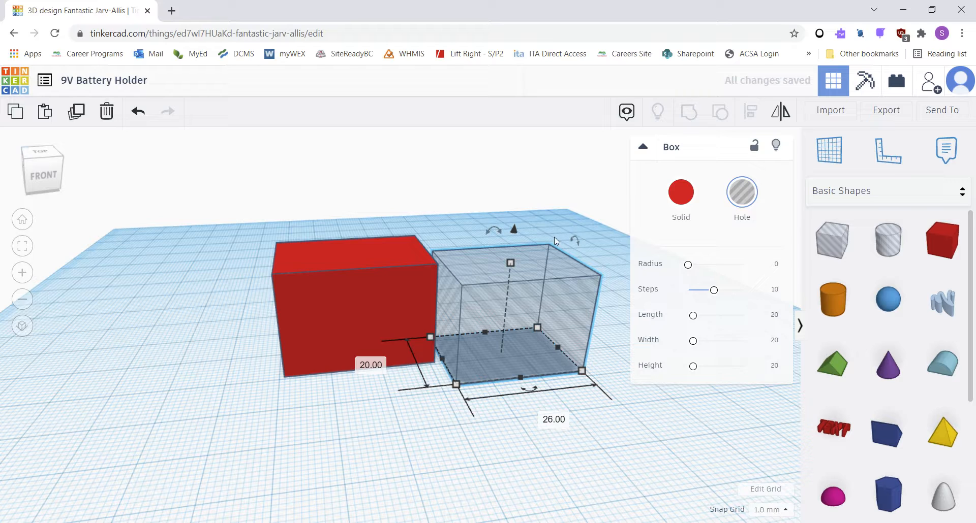
Step: Set the box hole's height to 19 mm and deselect it
mouse_move(511, 264)
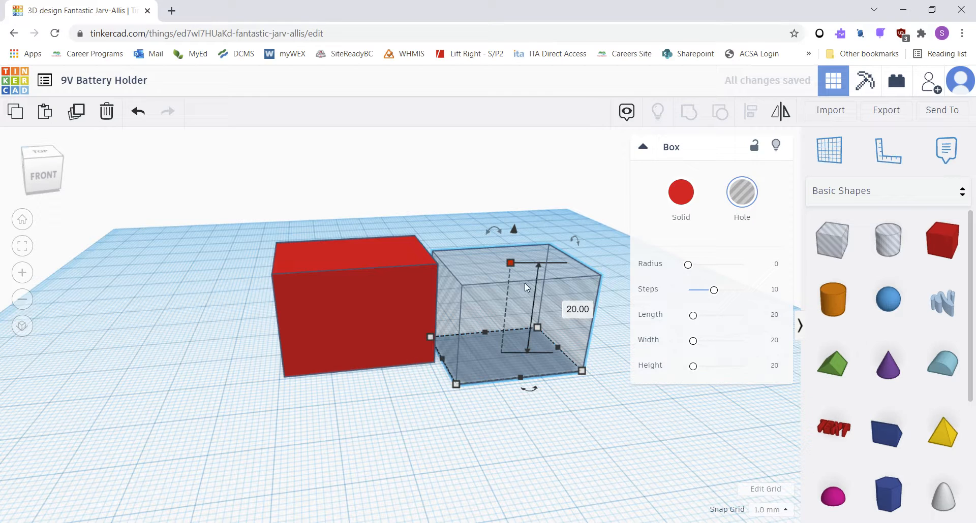
click(587, 312)
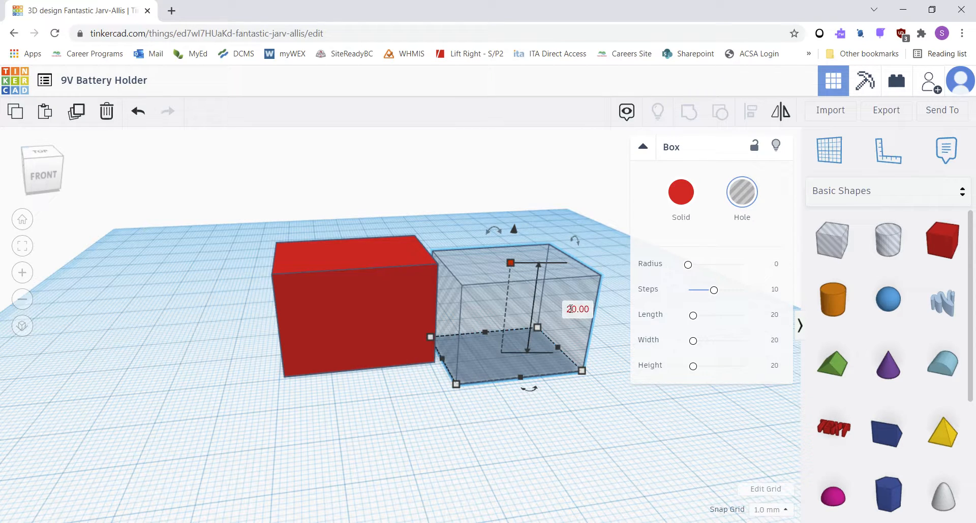
text(19)
key(Return)
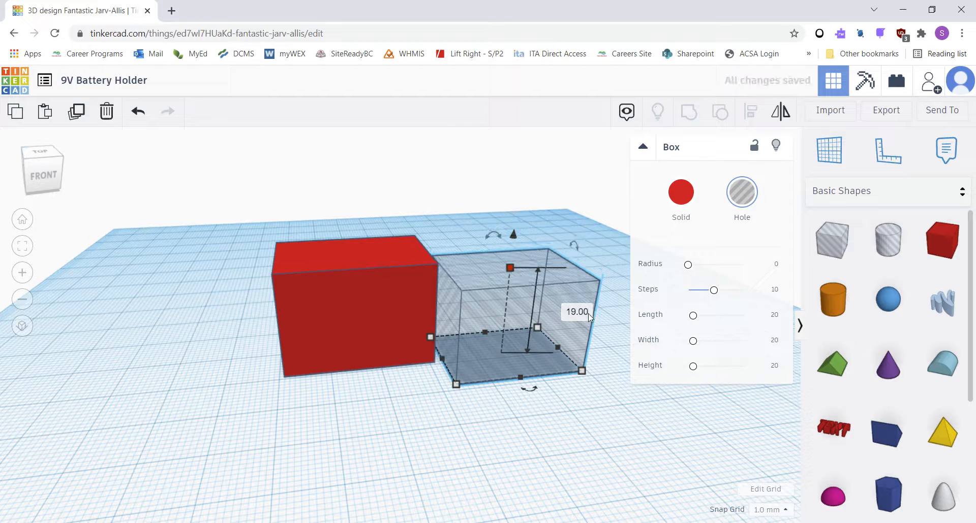
click(426, 436)
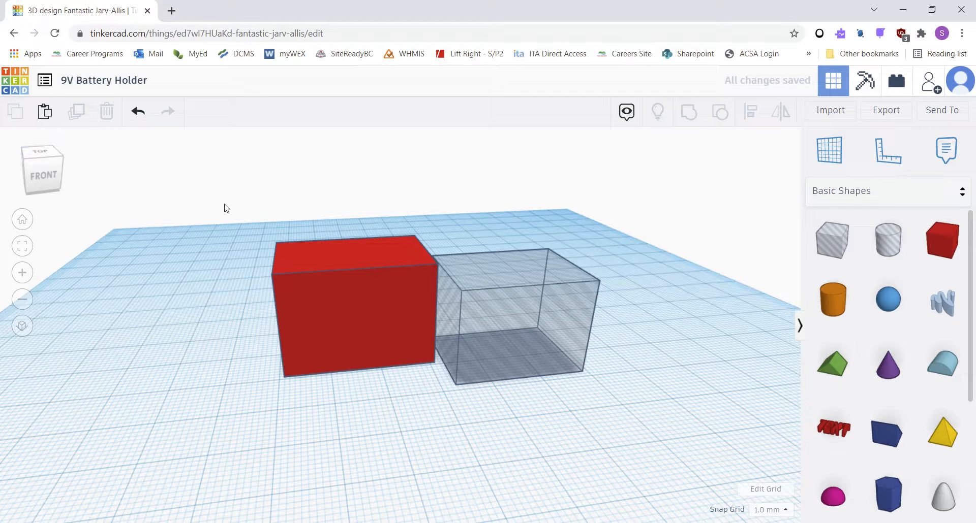
Step: Align the red box and the box hole: centred in depth and width, with their top faces flush
drag(225, 207, 654, 428)
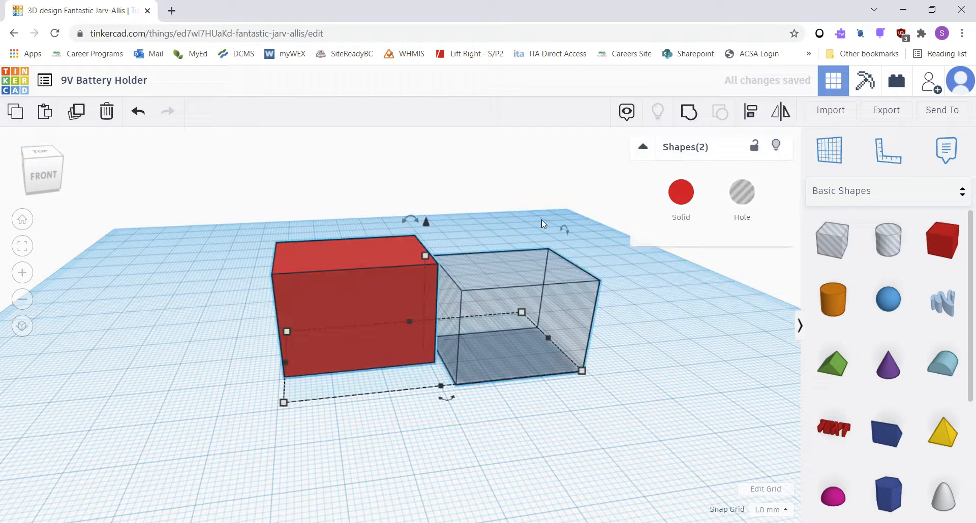
click(754, 115)
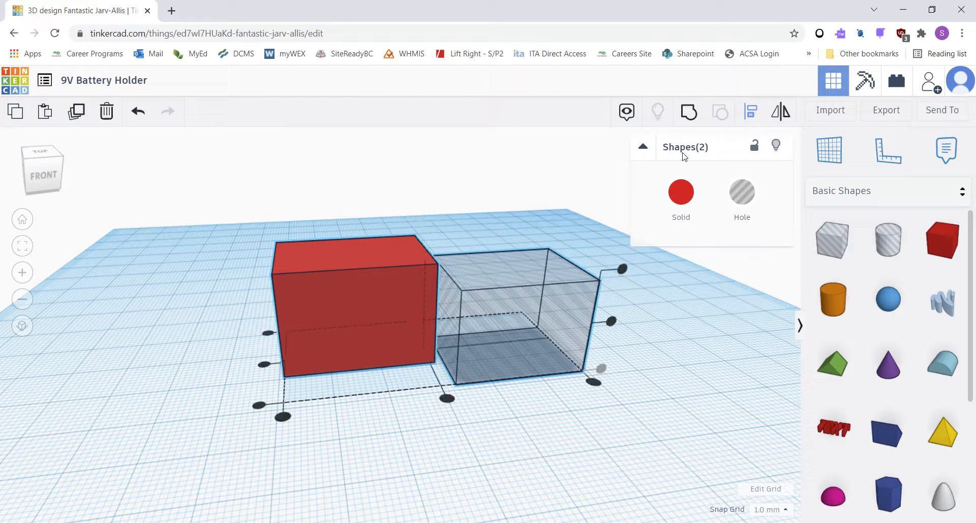
click(263, 365)
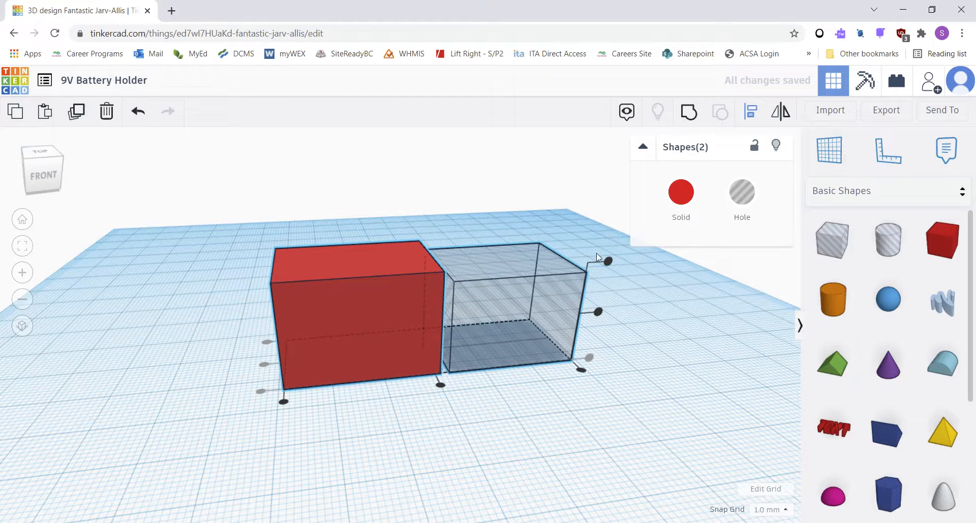
click(608, 262)
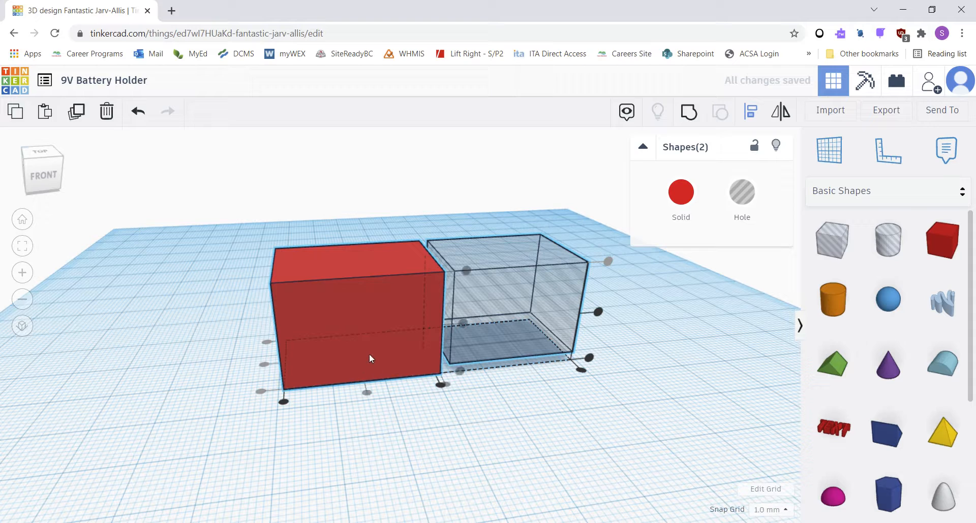
click(366, 392)
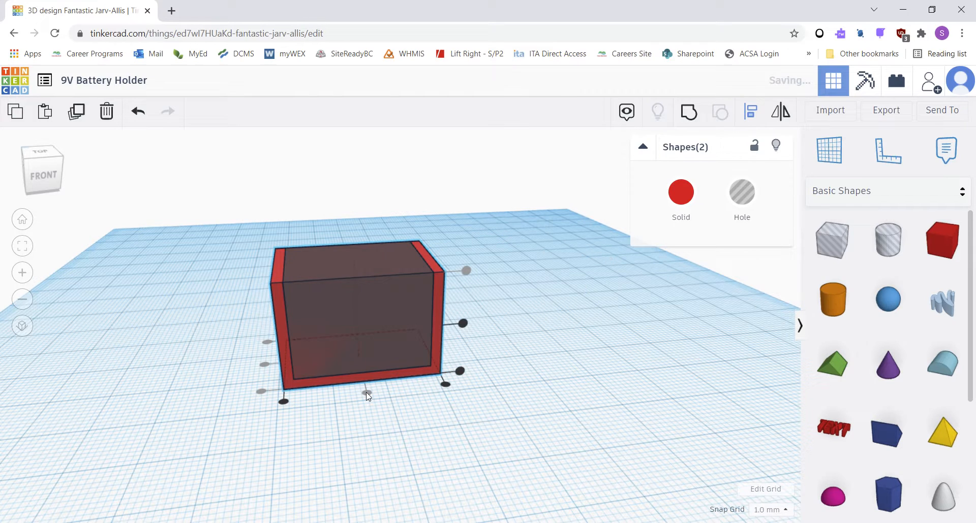
click(464, 446)
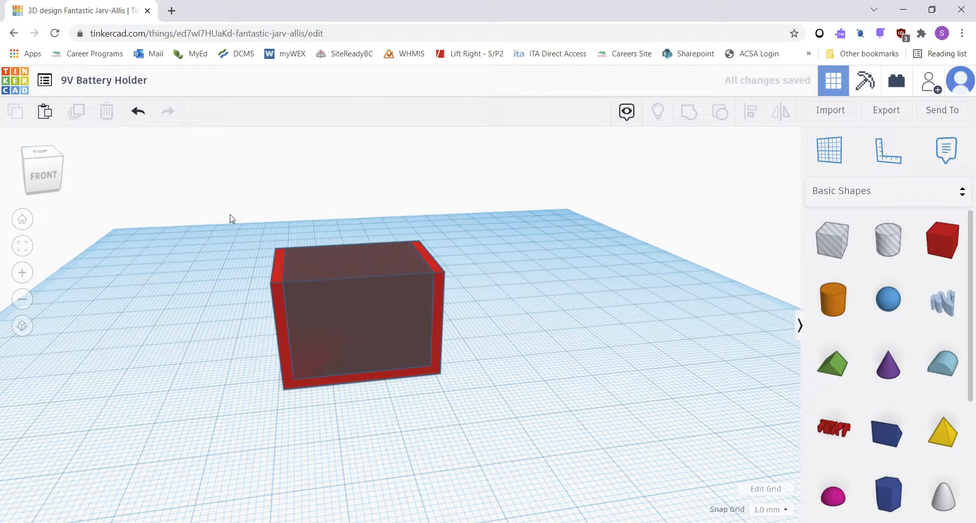
Step: Group the box and the hole into a U-shaped holder and move it slightly towards the front of the workplane
drag(231, 218, 542, 445)
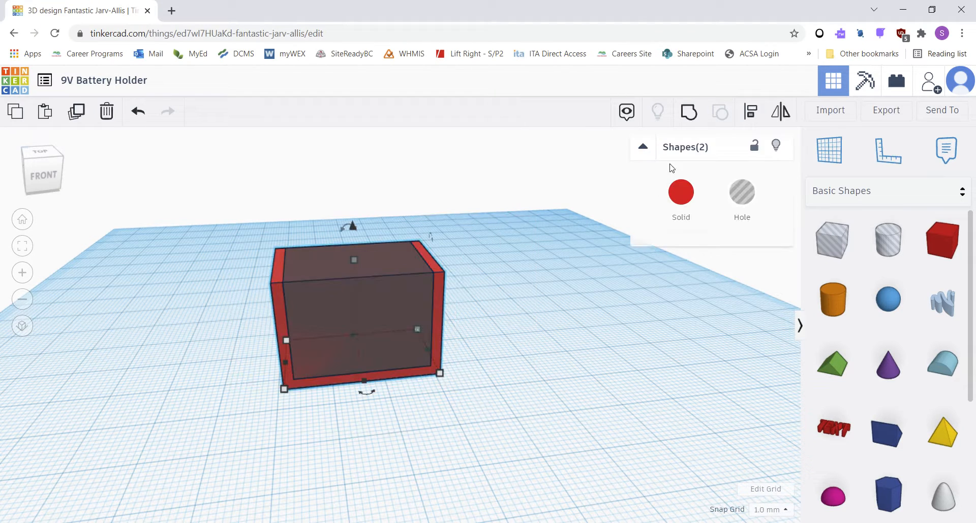
click(687, 113)
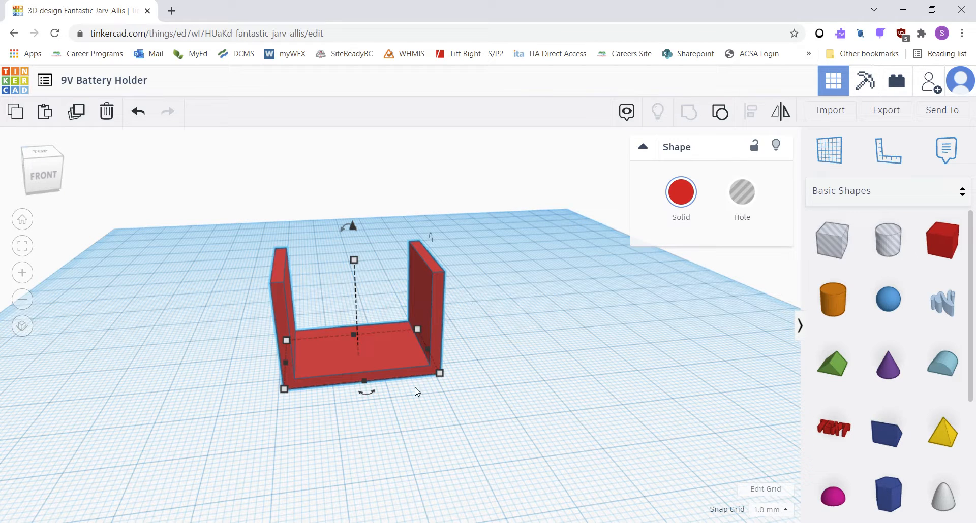
click(405, 432)
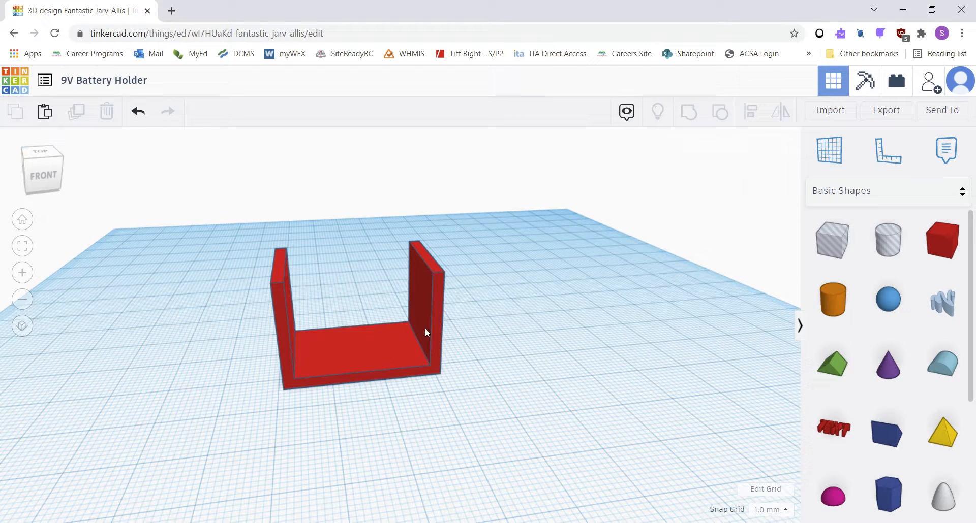
drag(359, 369, 381, 424)
click(573, 403)
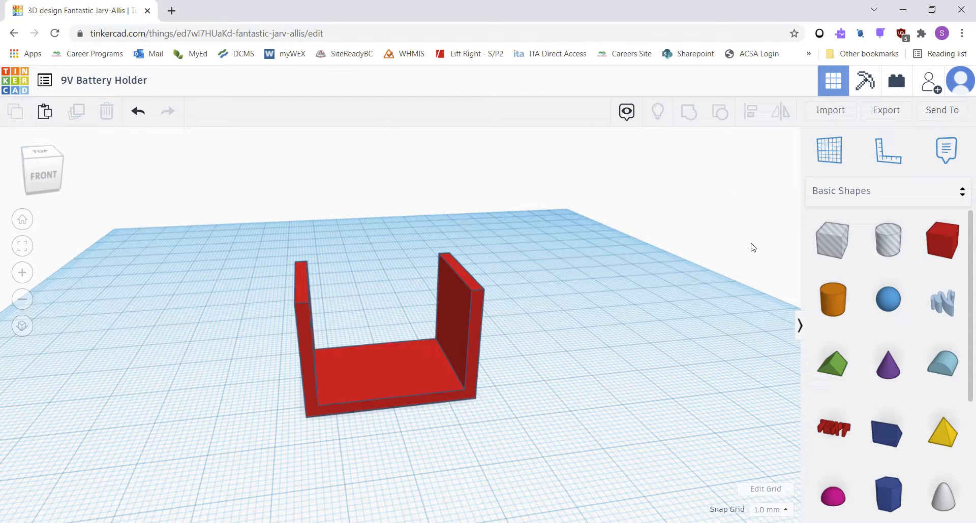
Step: Place a workplane on the inner face of the holder's right wall and add a Round Roof shape on it
click(830, 154)
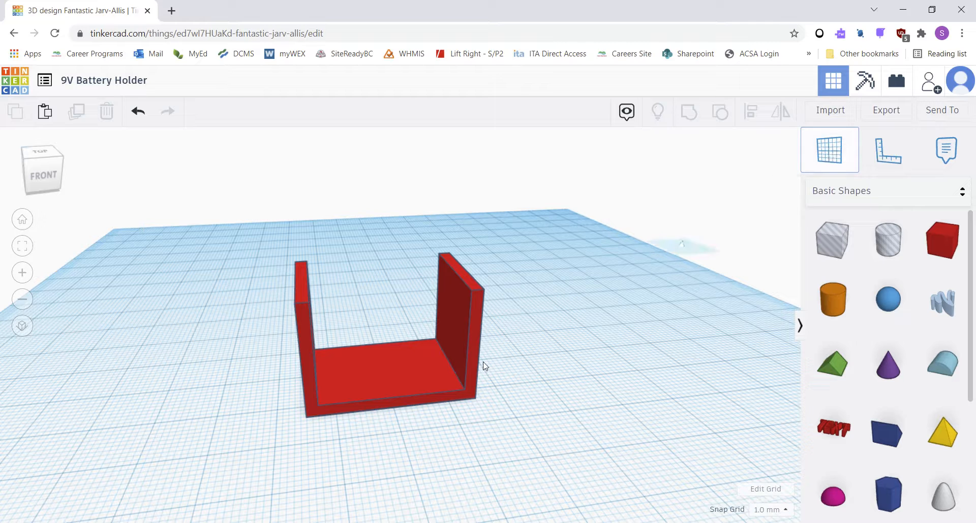
click(451, 319)
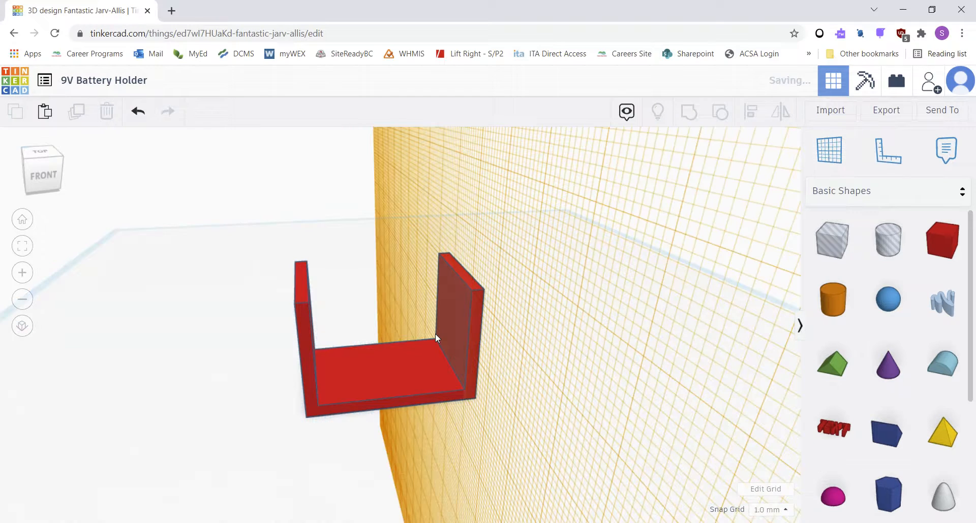
scroll(477, 318, up, 4)
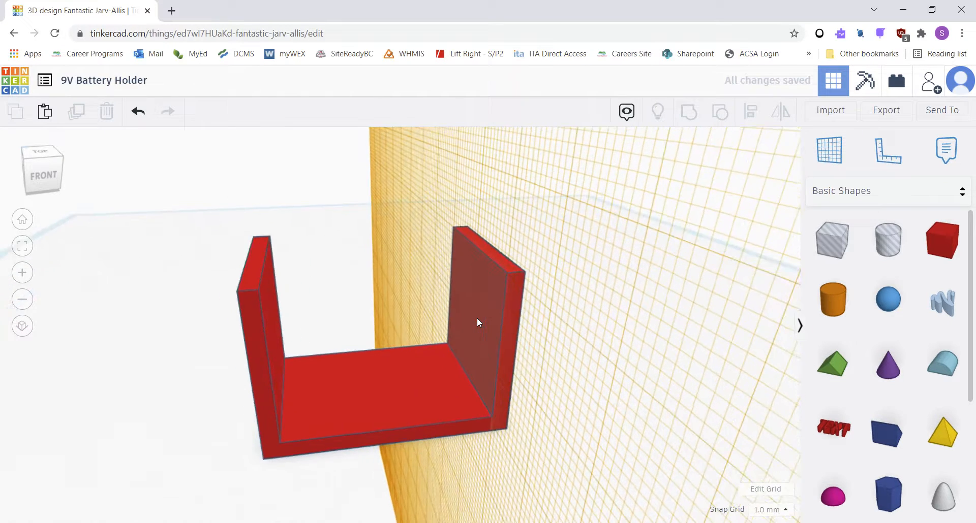
scroll(476, 318, down, 3)
middle_drag(476, 318, 357, 318)
right_drag(387, 328, 431, 322)
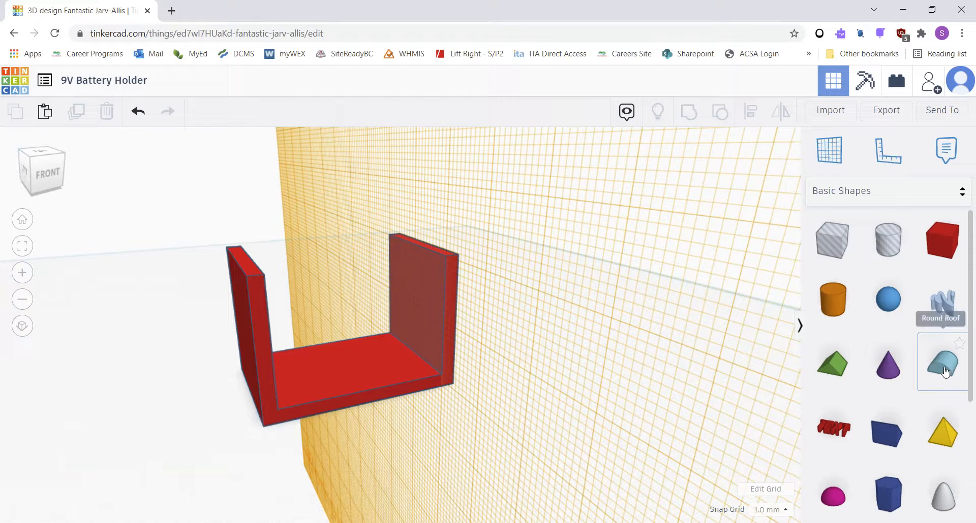
drag(943, 376, 581, 373)
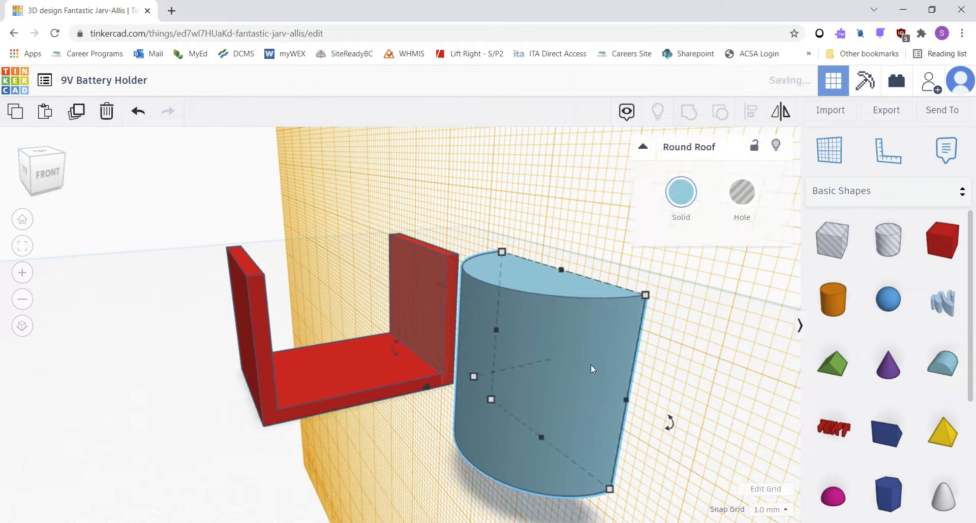
Step: Rotate the Round Roof a quarter turn on the wall's workplane and set its vertical size to 3 mm
drag(671, 426, 538, 458)
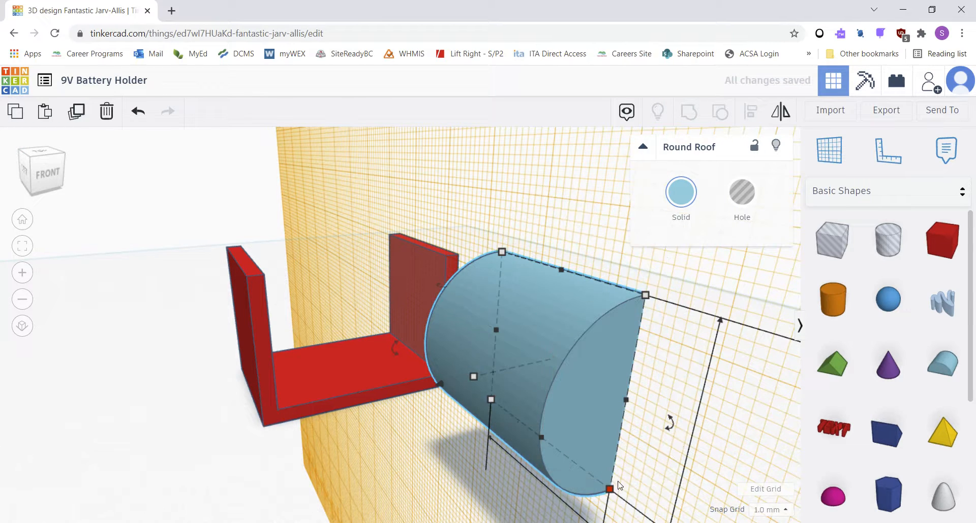
right_drag(666, 421, 561, 398)
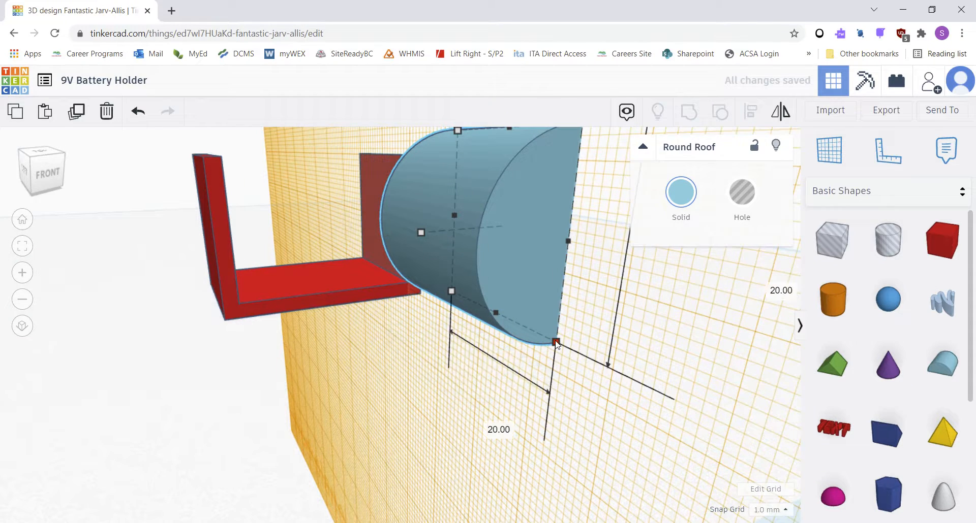
right_drag(550, 350, 495, 423)
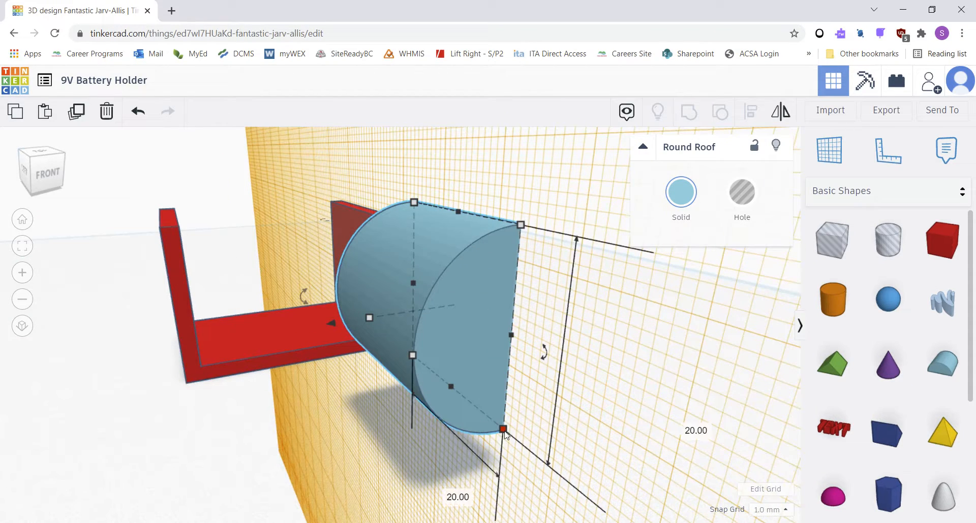
click(684, 426)
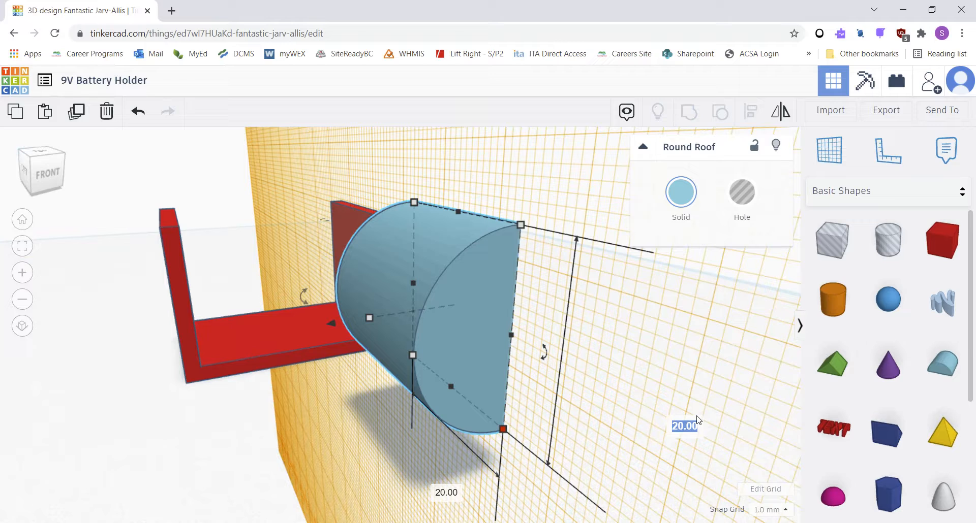
text(3)
key(Return)
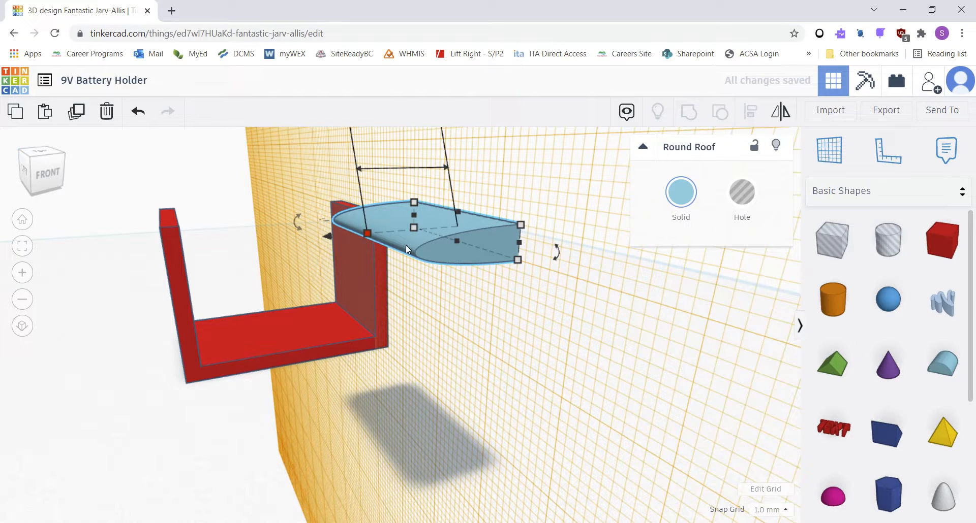
Step: Set how far the Round Roof projects from the wall to 2 mm
middle_drag(406, 245, 412, 403)
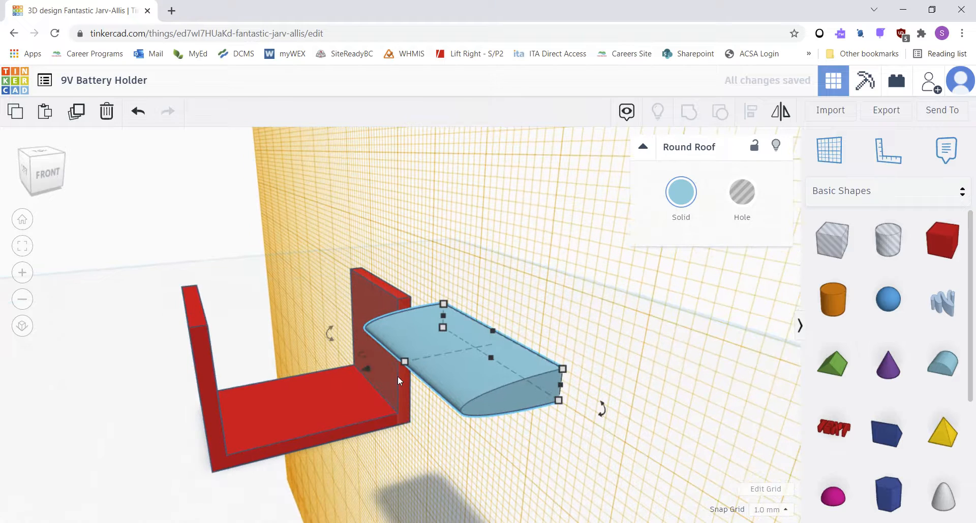
mouse_move(405, 361)
click(426, 188)
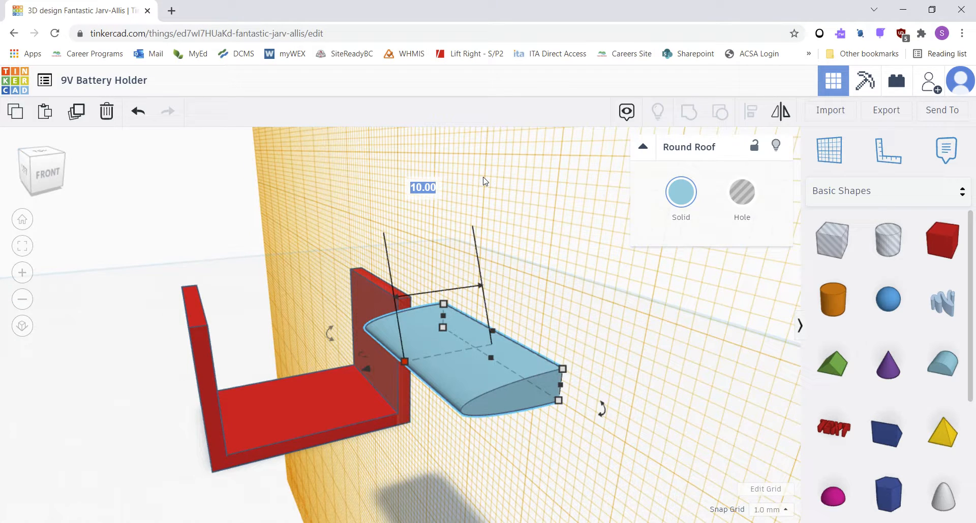
text(2)
key(Return)
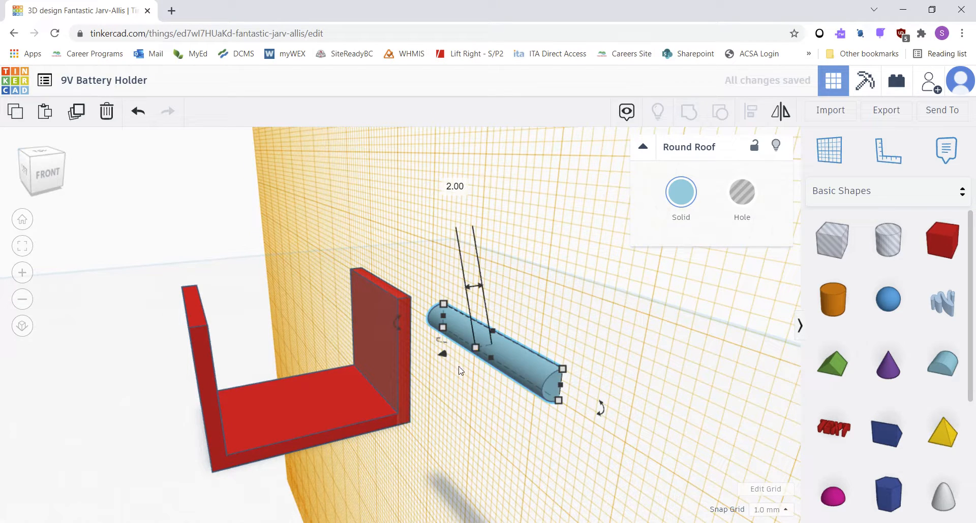
Step: Move the Round Roof onto the inner face of the right wall, along its upper edge, as a retaining ridge
middle_drag(460, 371, 518, 355)
drag(555, 346, 416, 293)
right_drag(440, 327, 479, 282)
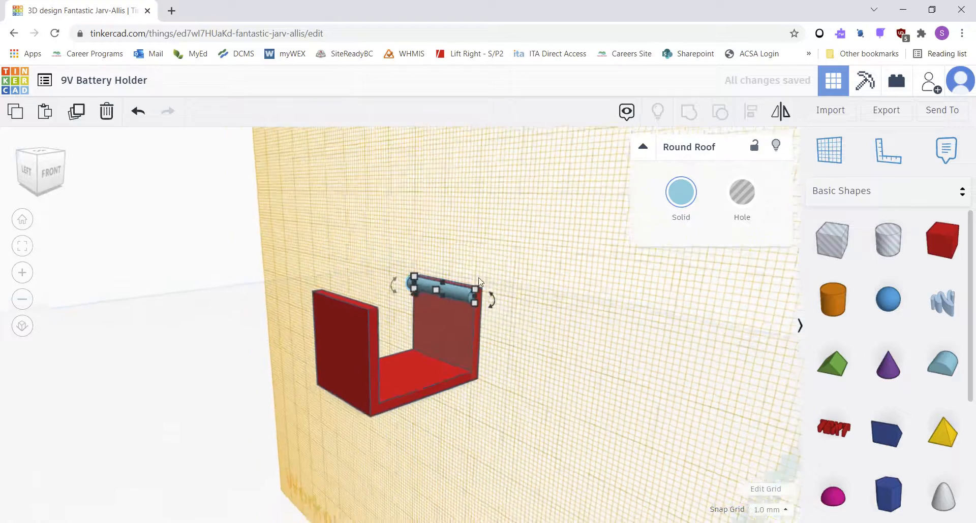
scroll(468, 289, up, 10)
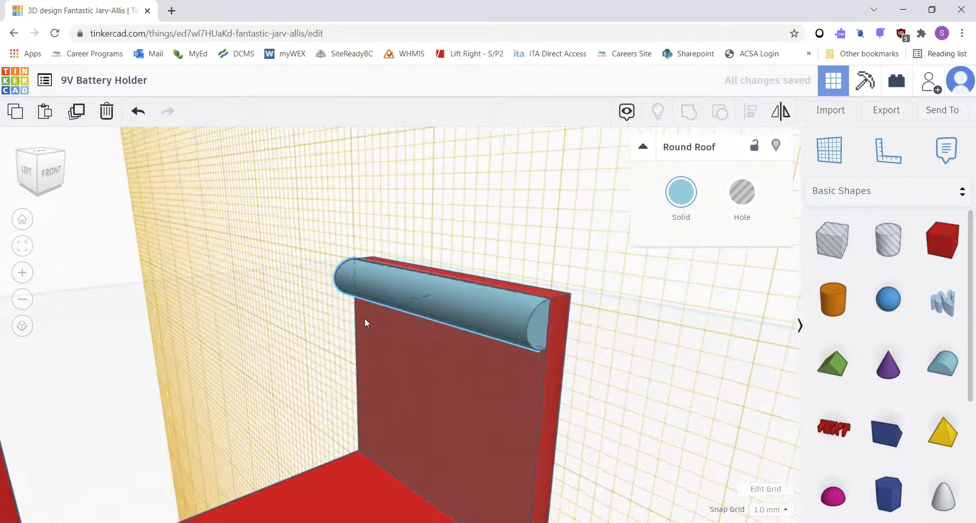
right_drag(364, 318, 403, 303)
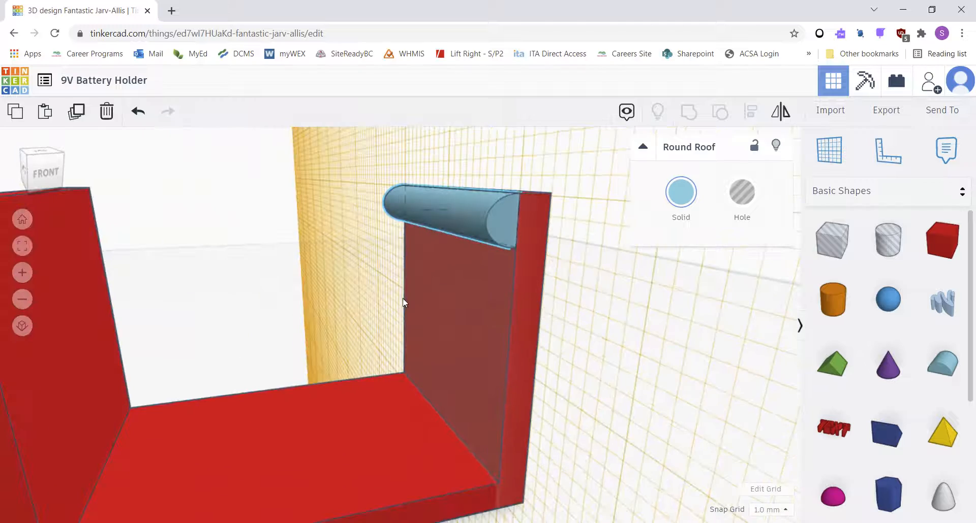
scroll(403, 302, down, 3)
scroll(422, 328, up, 3)
scroll(421, 326, down, 5)
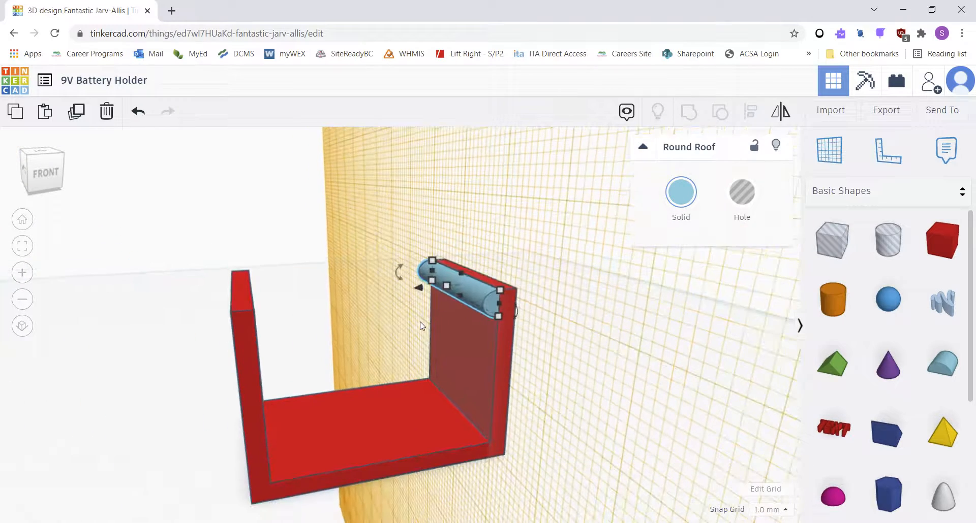
Step: Place a workplane on the inner face of the holder's left wall
click(367, 332)
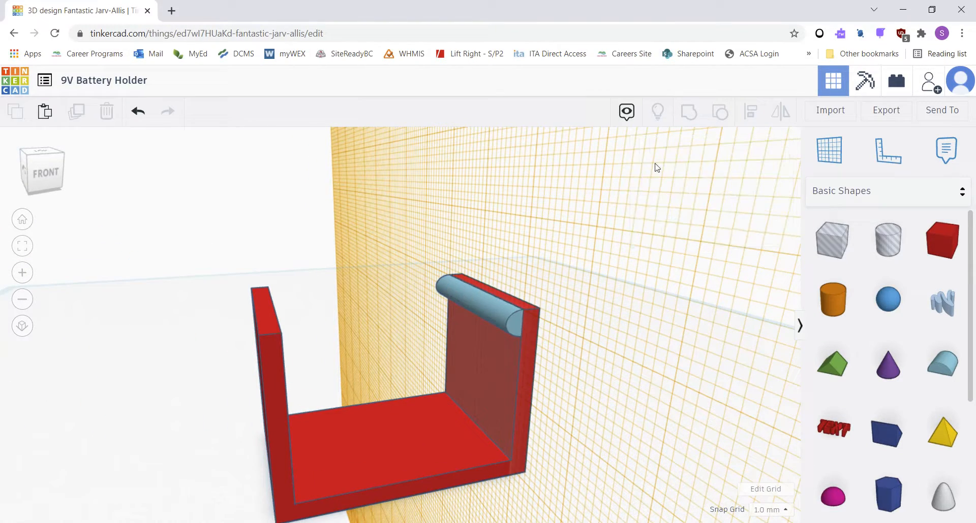
click(843, 148)
right_drag(410, 366, 254, 366)
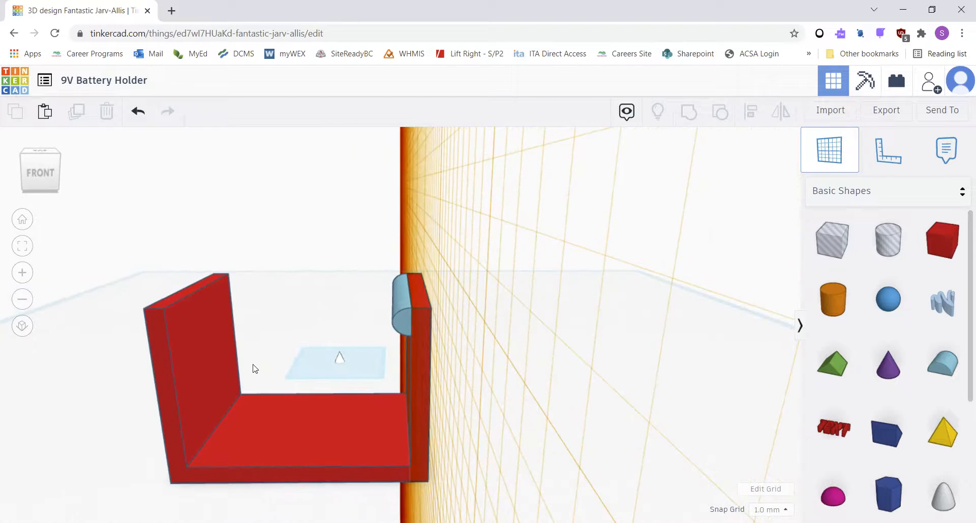
click(837, 153)
click(209, 357)
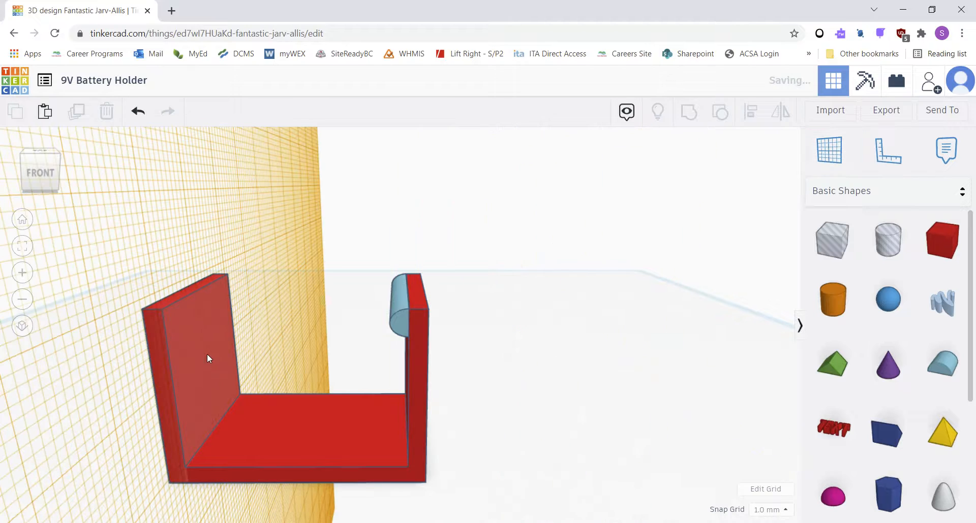
Step: Duplicate the ridge on the right wall and move the copy about 9 mm down and 1 mm sideways
click(402, 320)
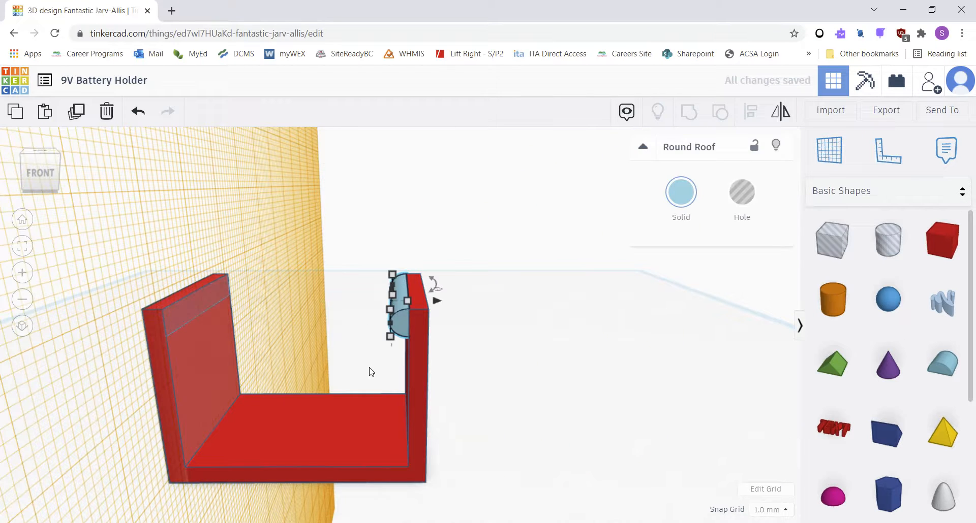
click(382, 342)
click(398, 326)
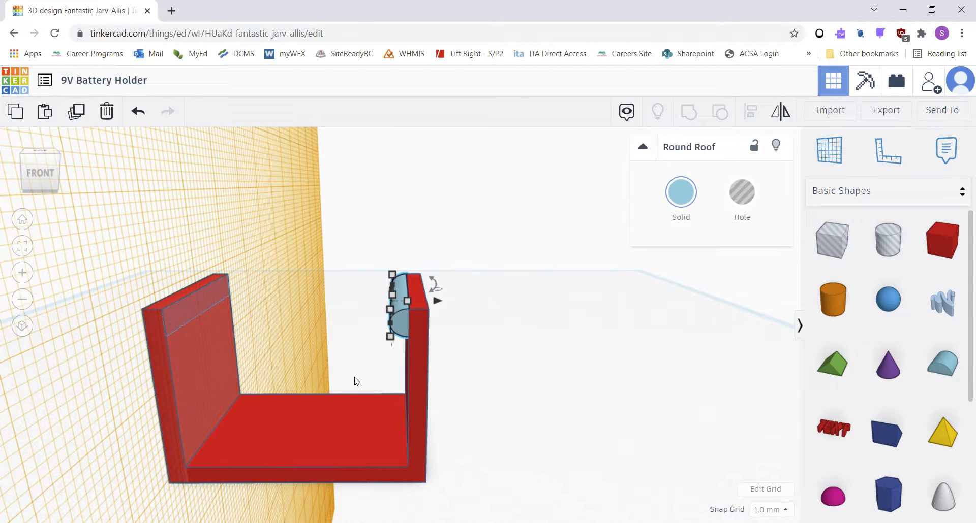
click(81, 117)
right_drag(344, 345, 411, 347)
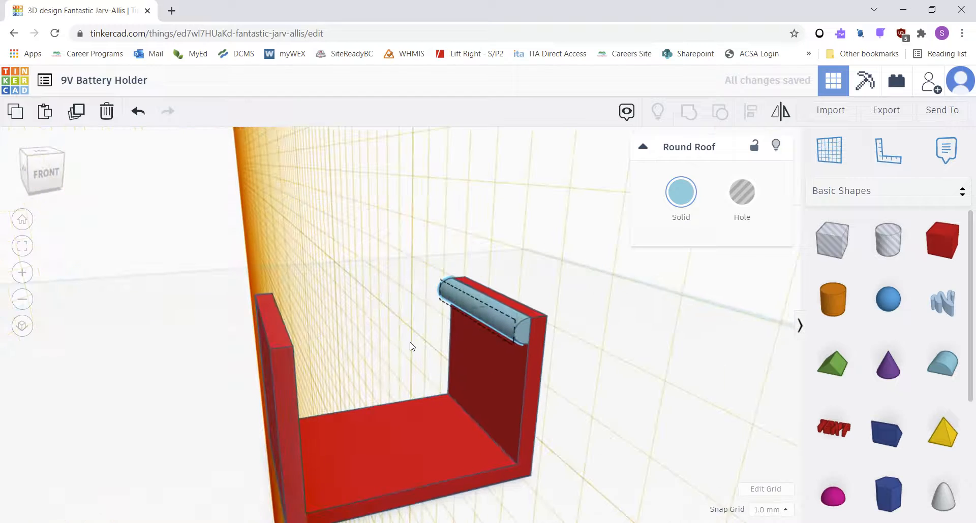
scroll(466, 326, down, 3)
scroll(468, 324, up, 4)
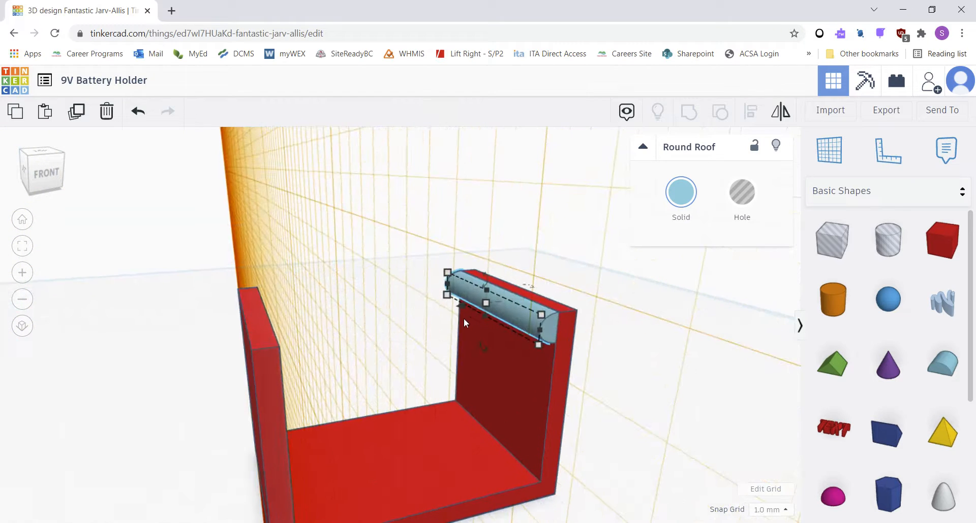
drag(474, 297, 469, 364)
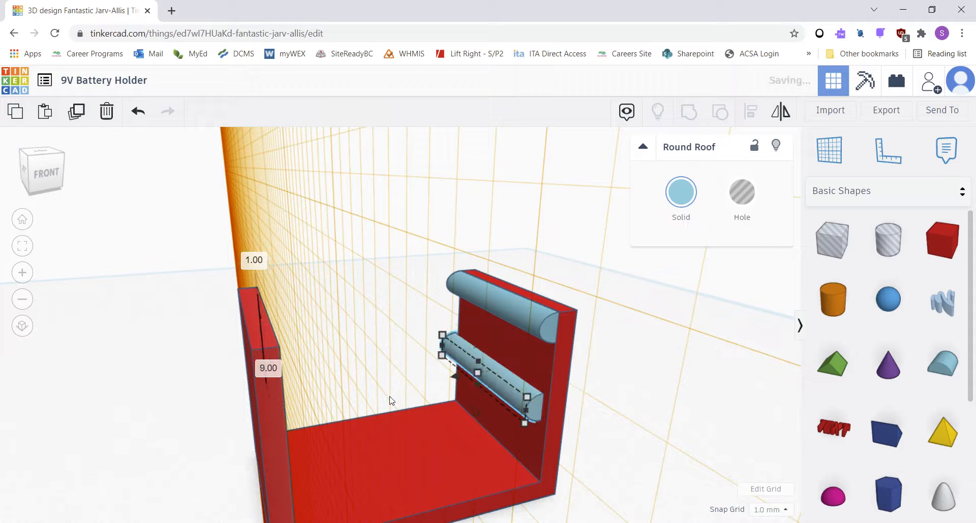
Step: Mirror the copied ridge across the holder's width so its flat side faces the left wall
right_drag(390, 401, 333, 384)
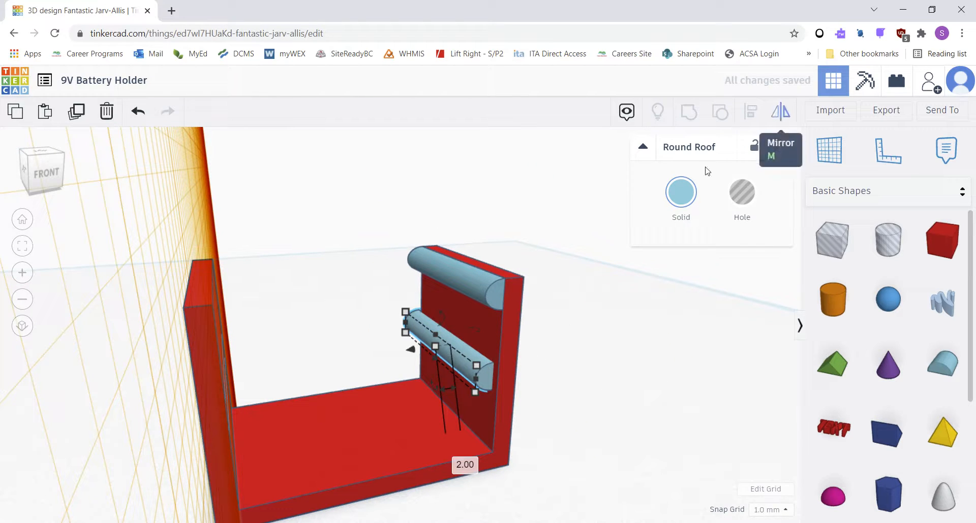
right_drag(473, 322, 340, 326)
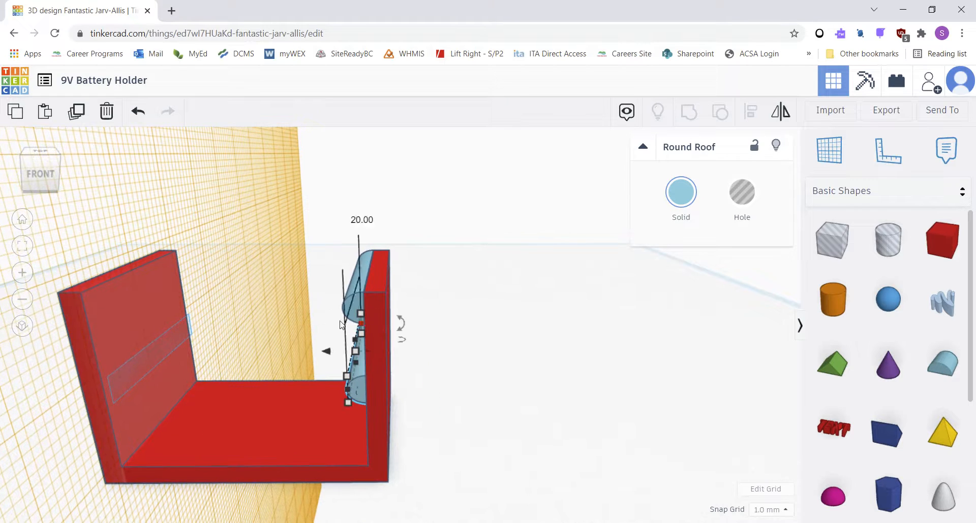
right_drag(285, 314, 422, 291)
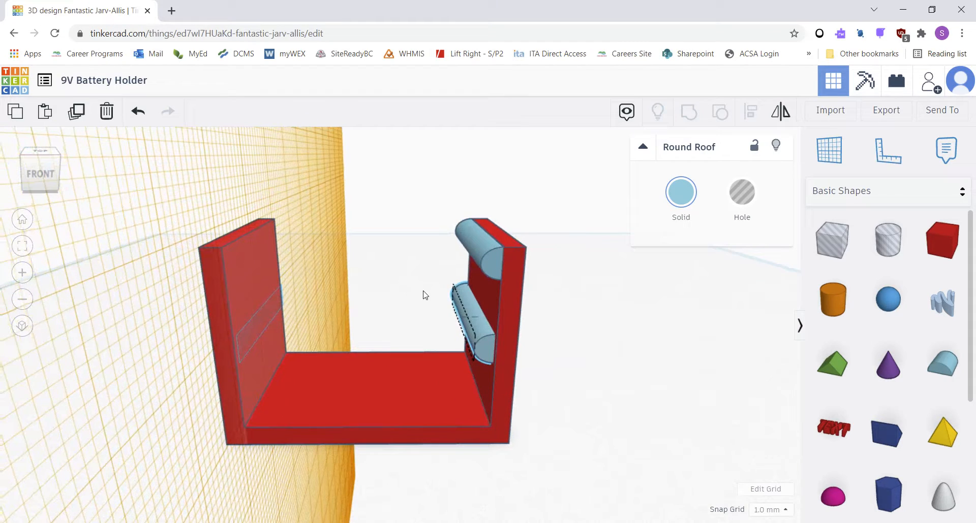
click(781, 114)
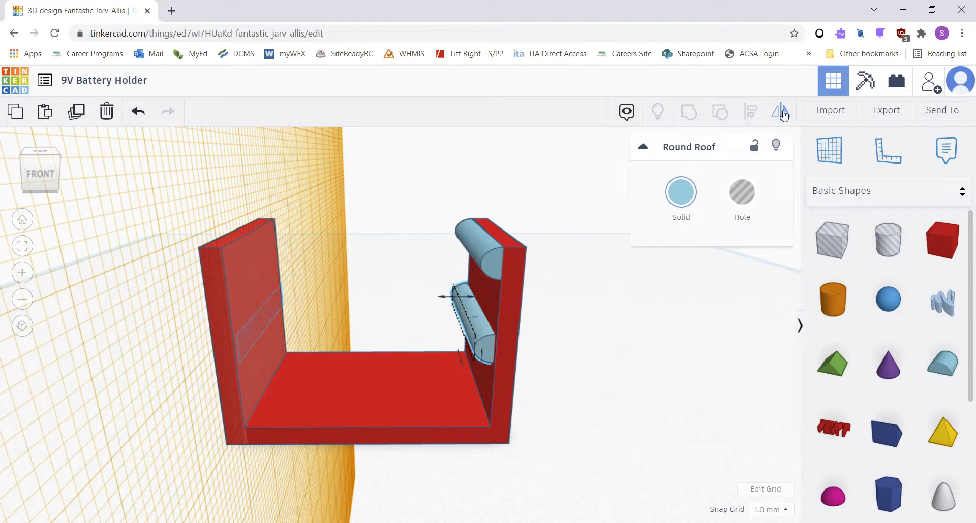
click(443, 301)
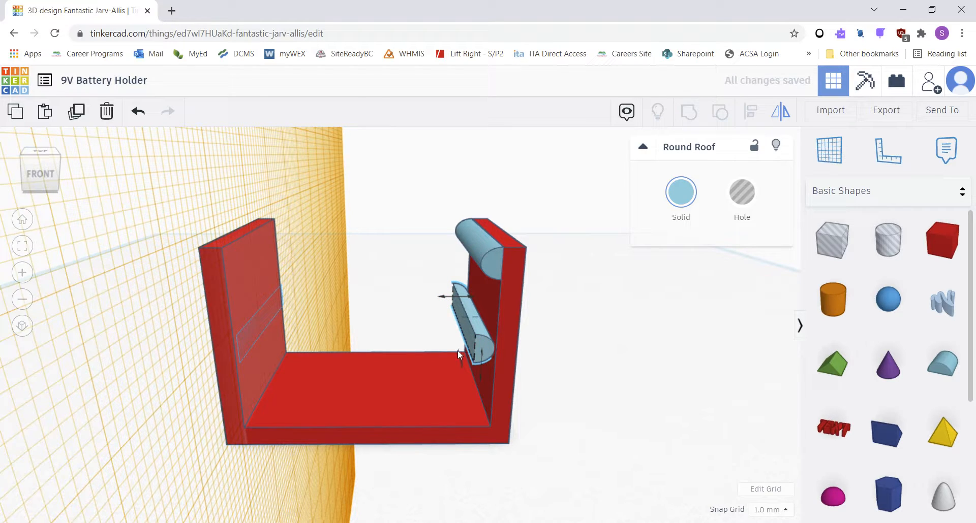
click(469, 330)
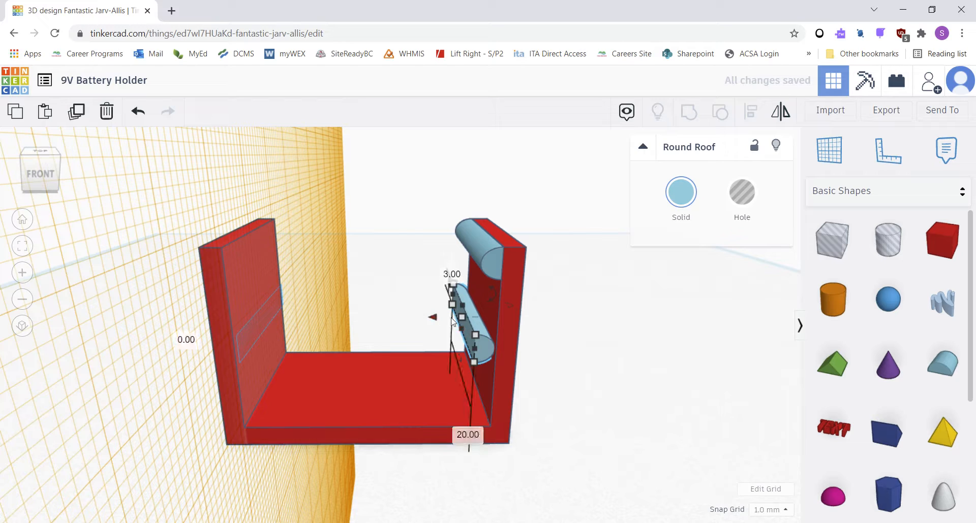
Step: Move the mirrored ridge about 24 mm across the holder onto the inner face of the left wall
drag(469, 338, 423, 338)
key(ctrl+z)
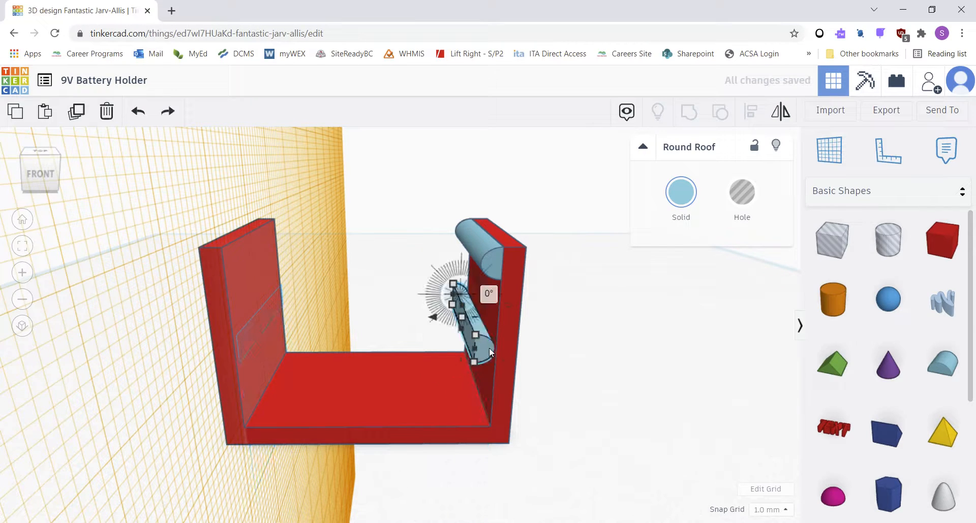
drag(484, 349, 237, 322)
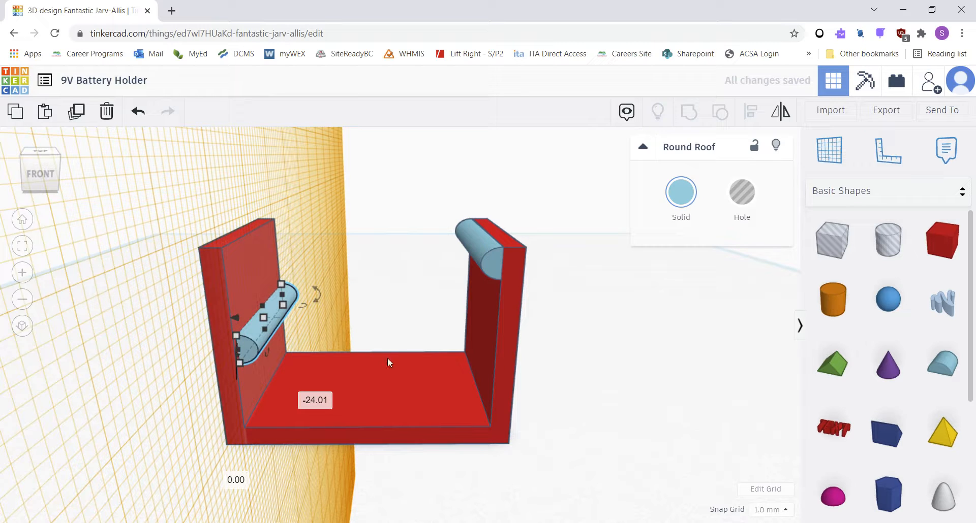
shift+click(228, 276)
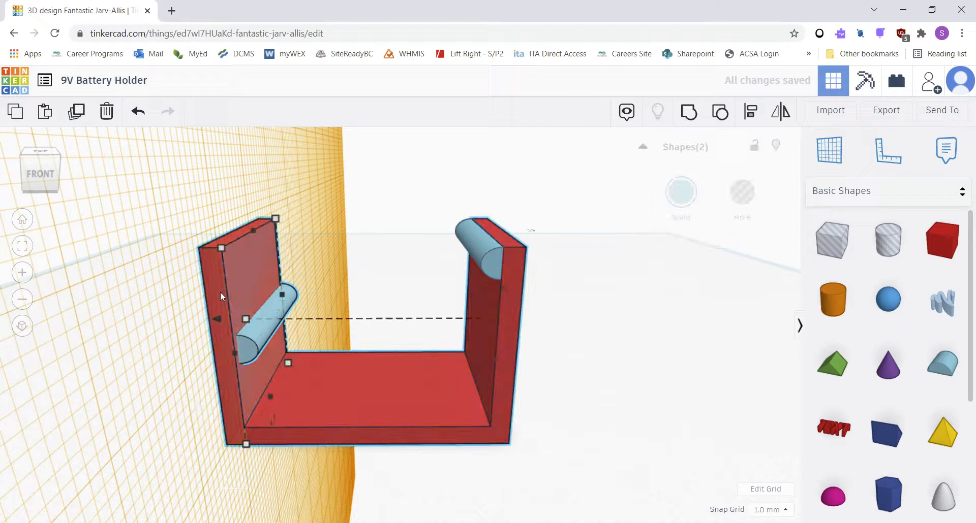
click(747, 113)
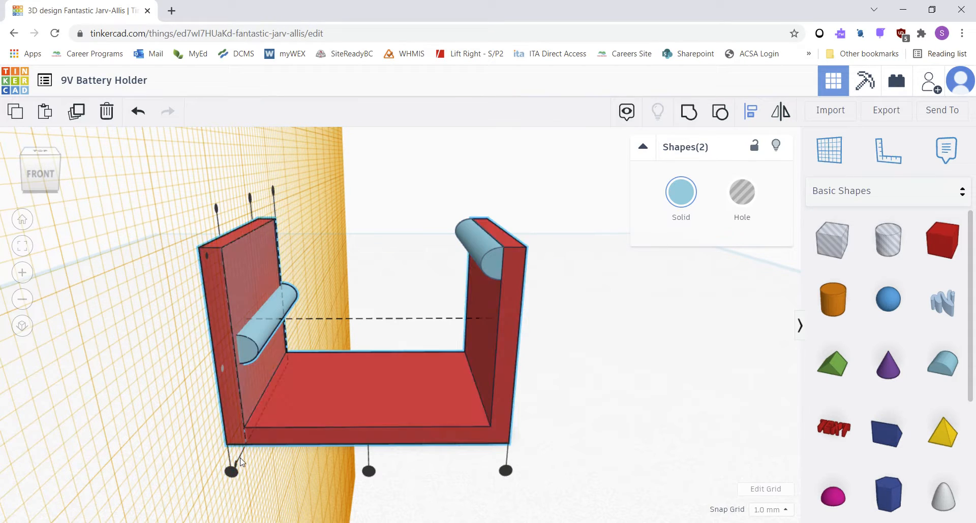
click(319, 271)
click(267, 328)
drag(268, 331, 264, 289)
key(ctrl+z)
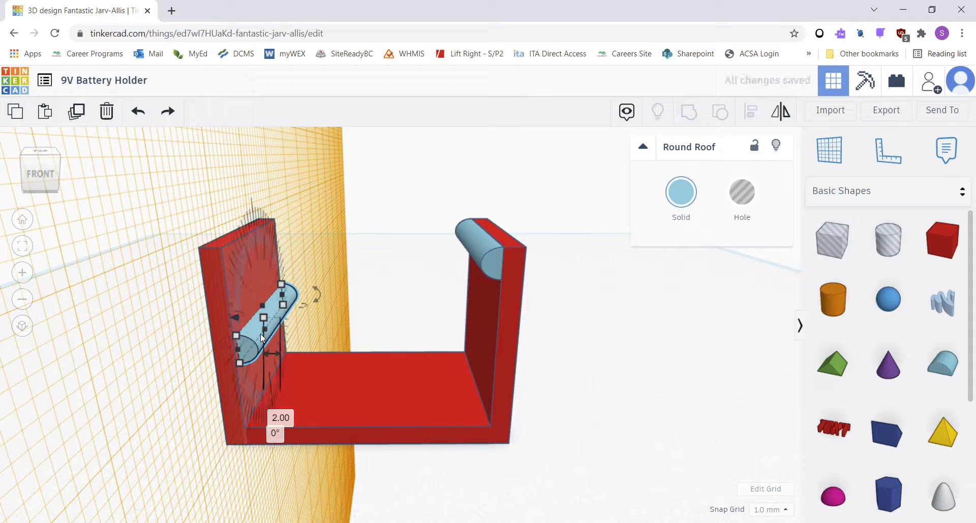
Step: Move the mirrored ridge up to the upper edge of the left wall, level with the ridge on the opposite wall
drag(246, 339, 207, 249)
right_drag(282, 287, 200, 243)
drag(191, 230, 135, 281)
scroll(119, 249, up, 5)
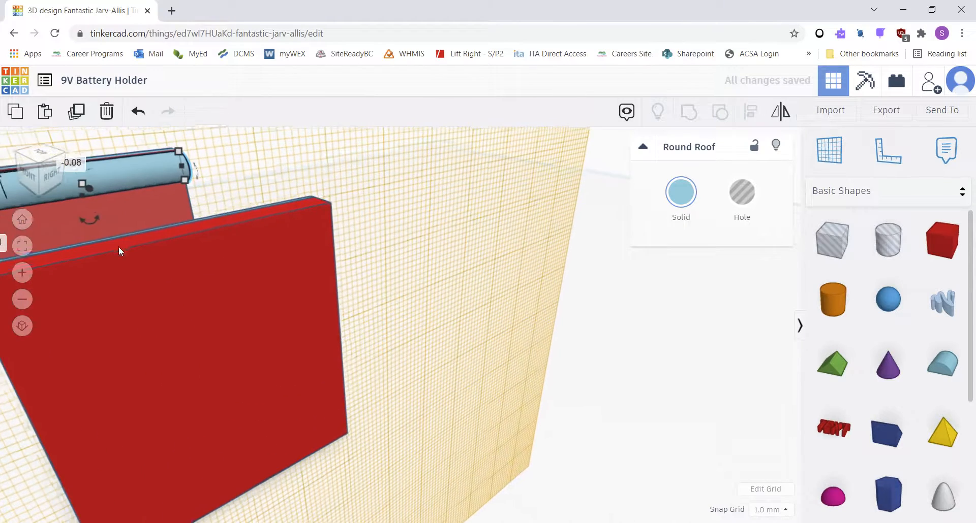
middle_drag(136, 227, 406, 269)
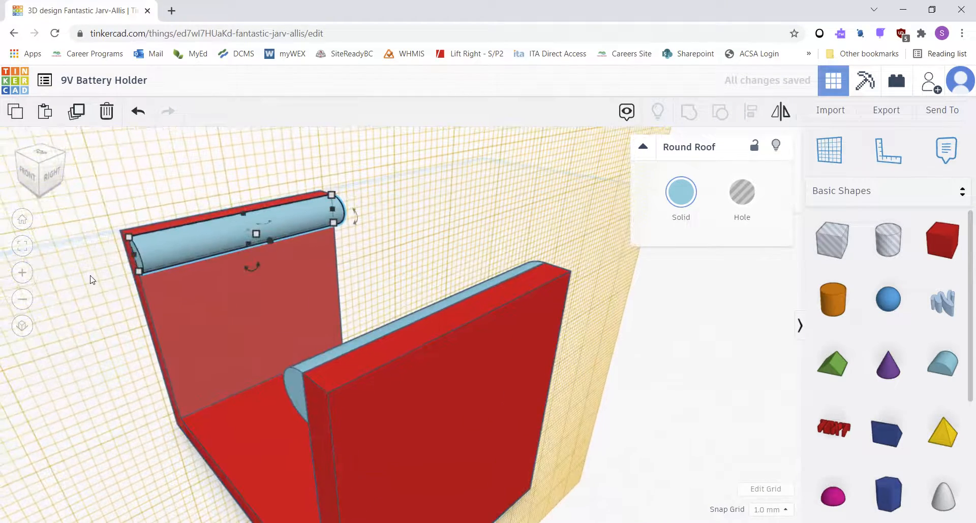
Step: Examine how both ridges sit against the walls' upper edges and ends from several sides
scroll(122, 256, up, 4)
middle_drag(114, 255, 257, 265)
scroll(425, 314, down, 4)
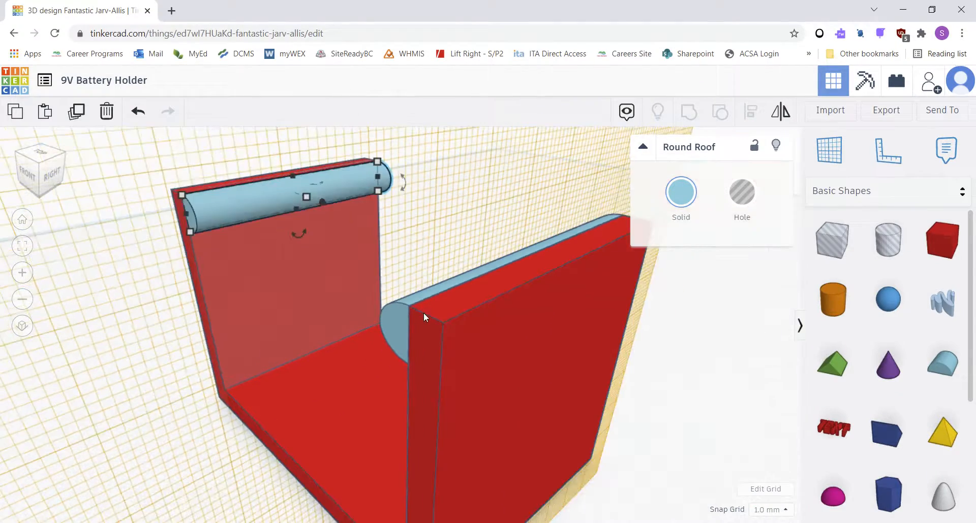
scroll(423, 313, down, 3)
right_drag(214, 305, 447, 294)
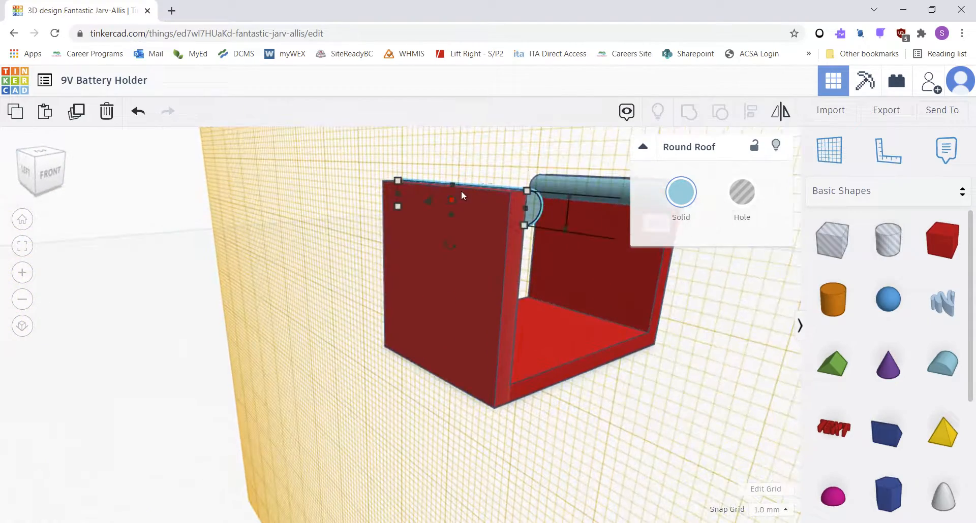
scroll(463, 194, down, 2)
scroll(463, 220, up, 5)
middle_drag(454, 175, 367, 227)
right_drag(489, 369, 316, 320)
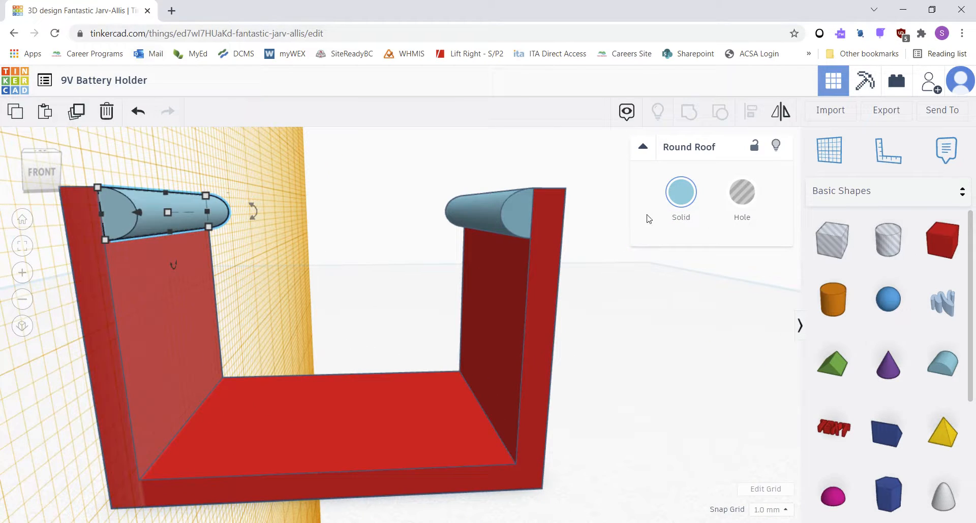
scroll(509, 348, up, 2)
scroll(506, 347, down, 4)
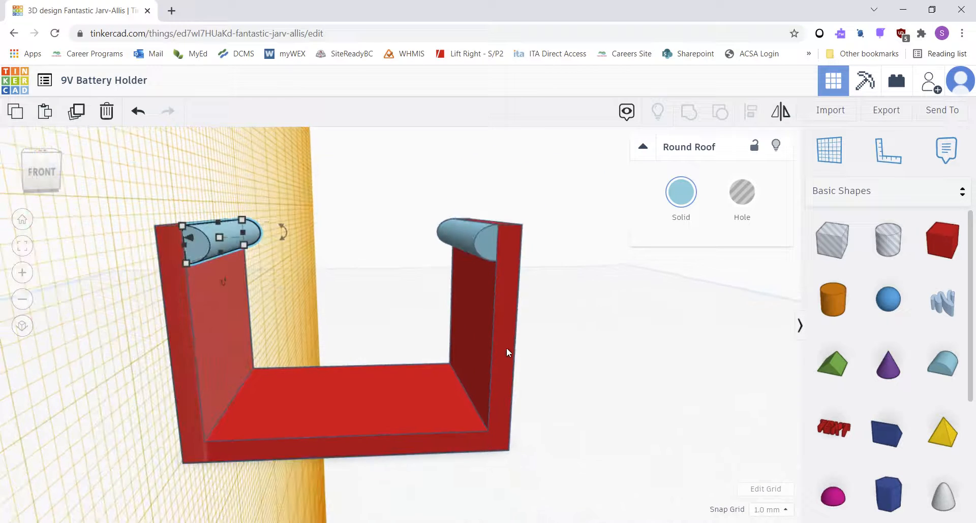
scroll(506, 348, down, 3)
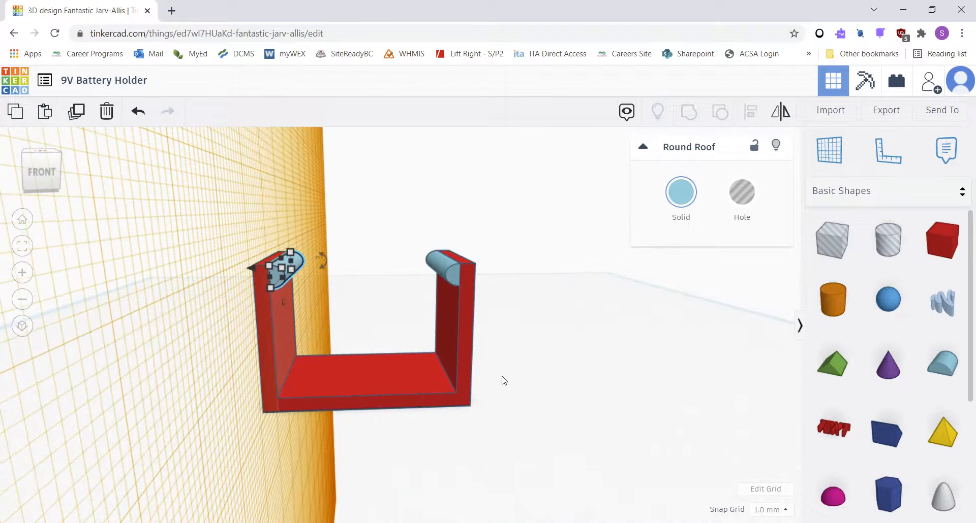
Step: Return to the home view and restore the base workplane beneath the holder
click(22, 219)
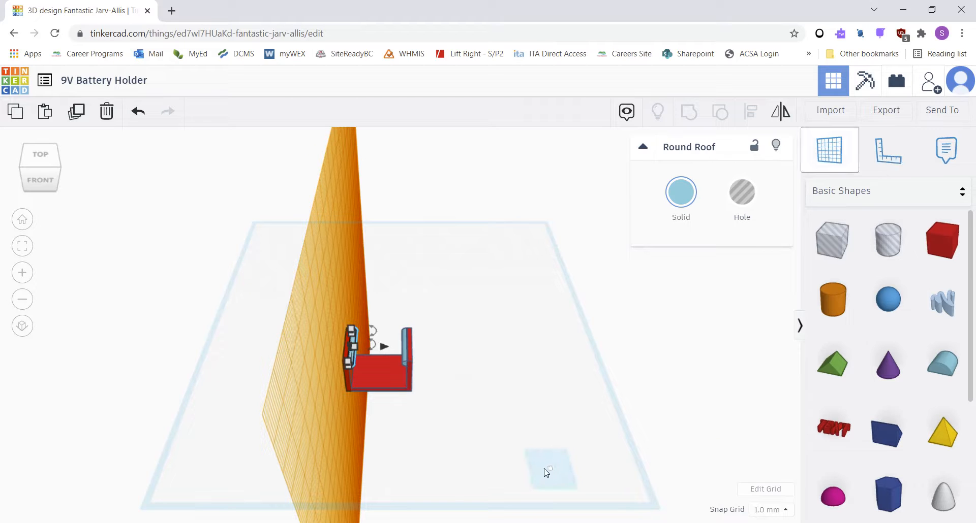
click(505, 445)
scroll(335, 387, up, 5)
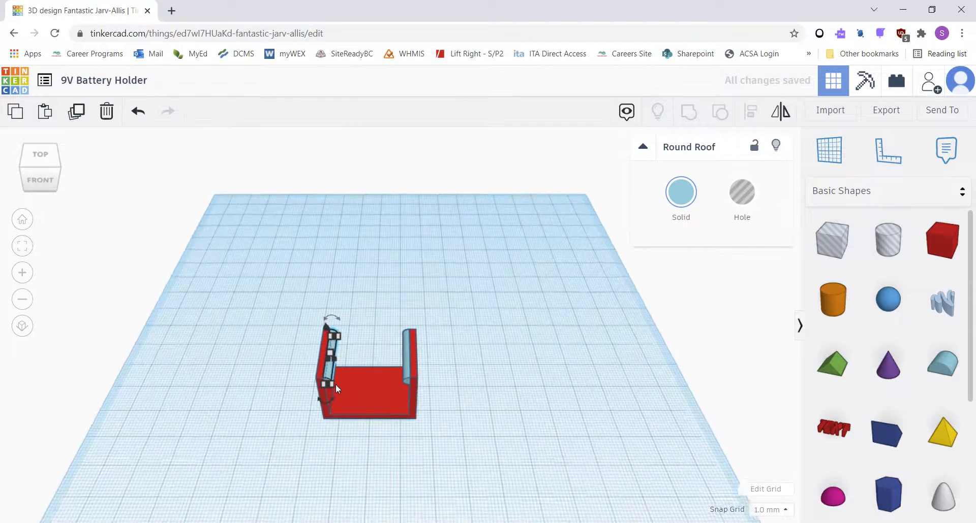
Step: Group the U-shaped body and both rounded ridges into a single solid shape
right_drag(361, 424, 264, 285)
drag(256, 229, 510, 466)
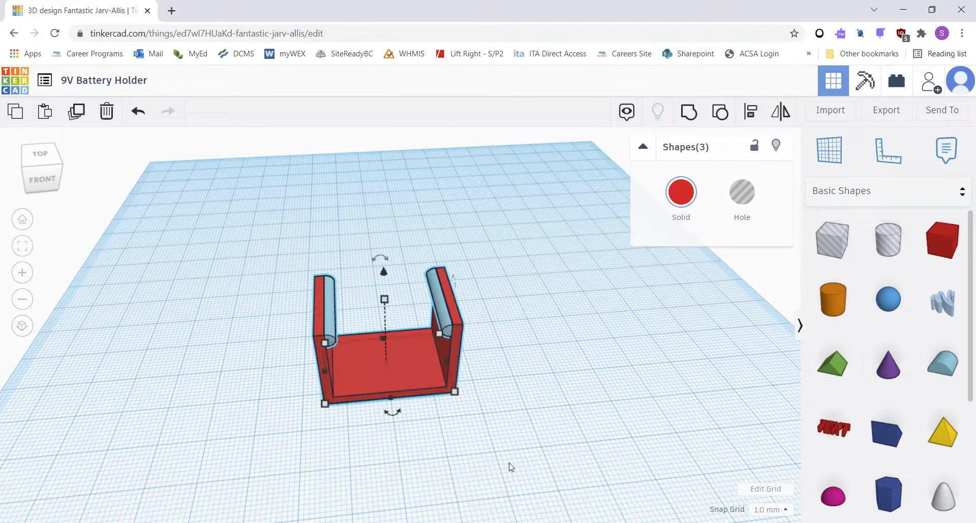
click(687, 114)
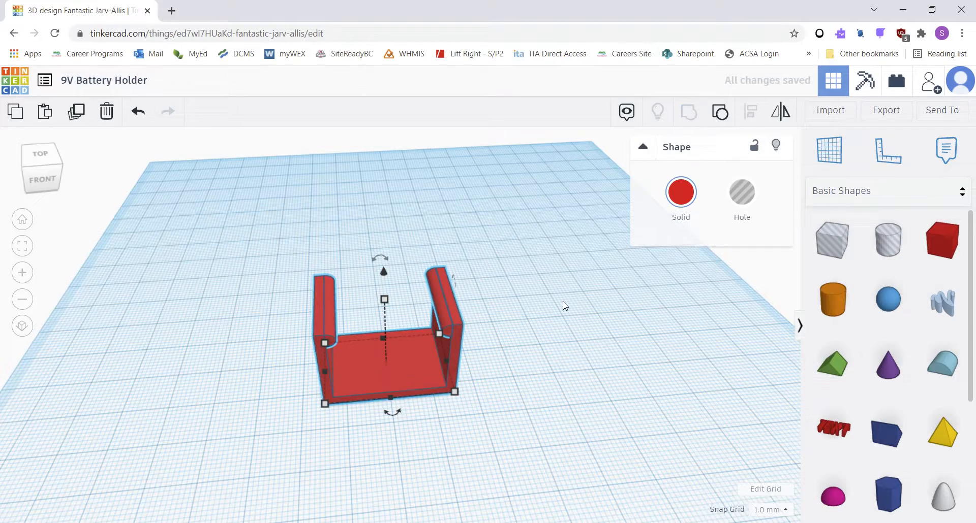
click(557, 342)
Step: Export everything in the design as an STL file for 3D printing
right_drag(466, 425, 762, 199)
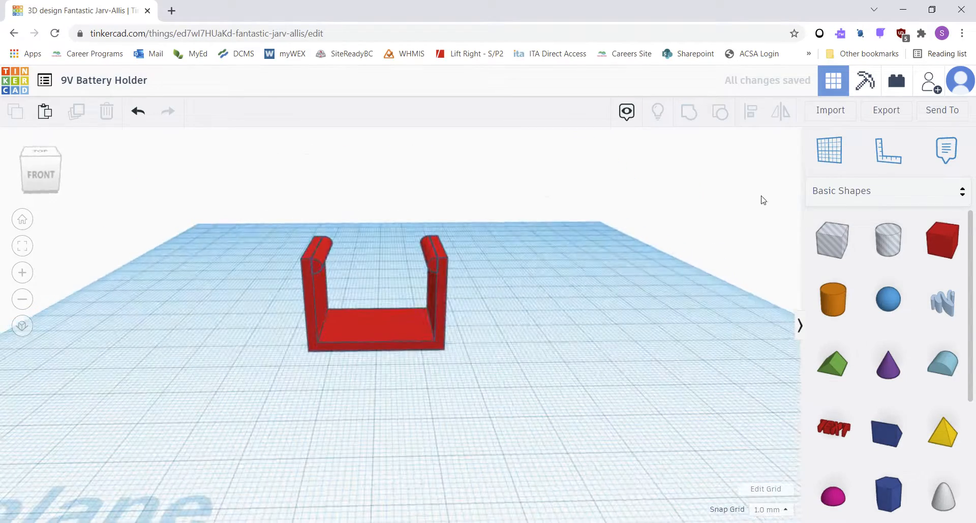
click(885, 110)
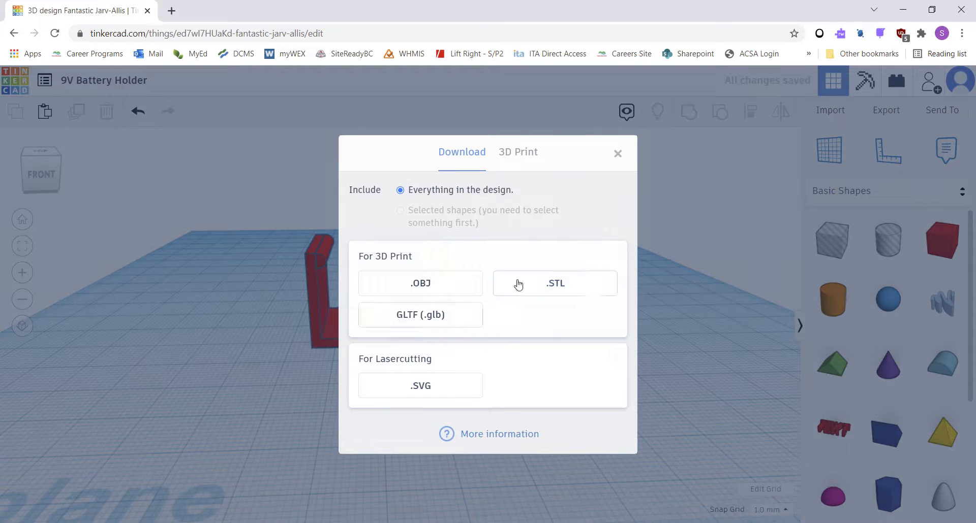
click(556, 285)
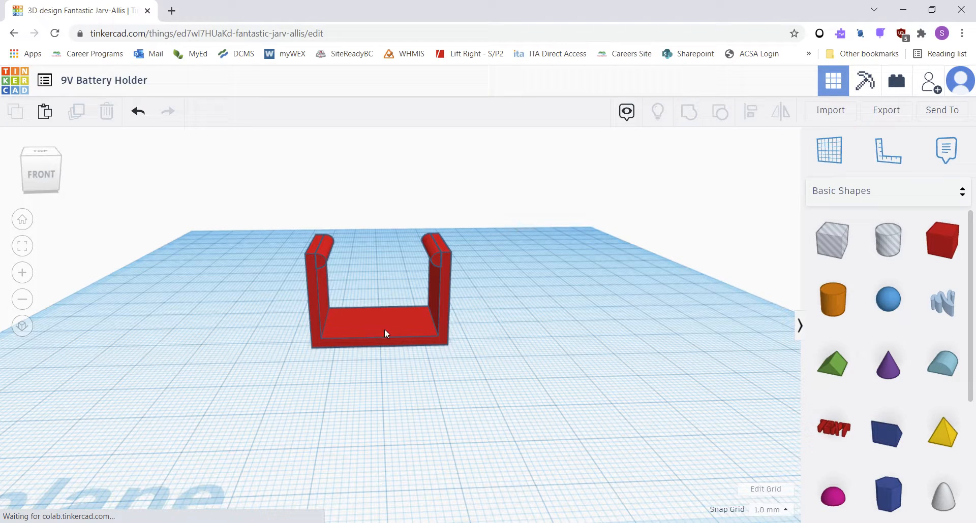
scroll(387, 328, up, 3)
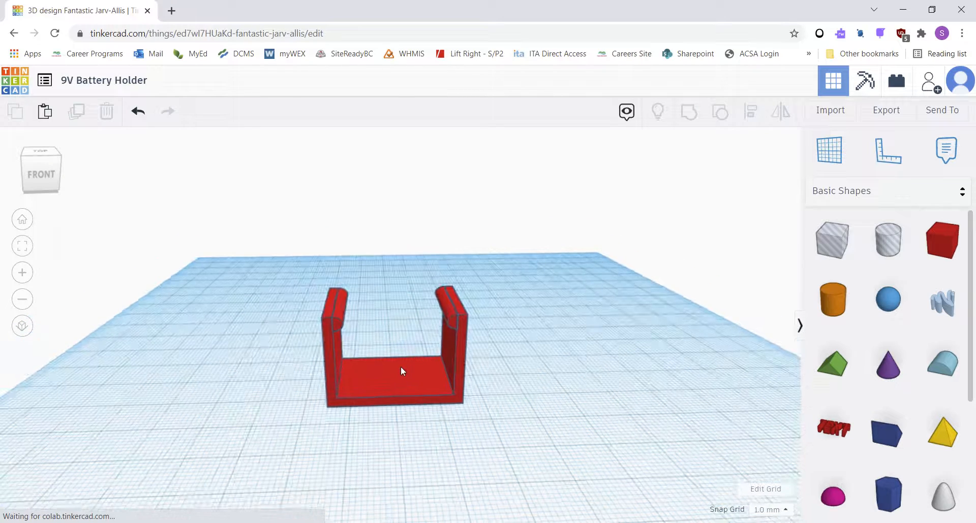